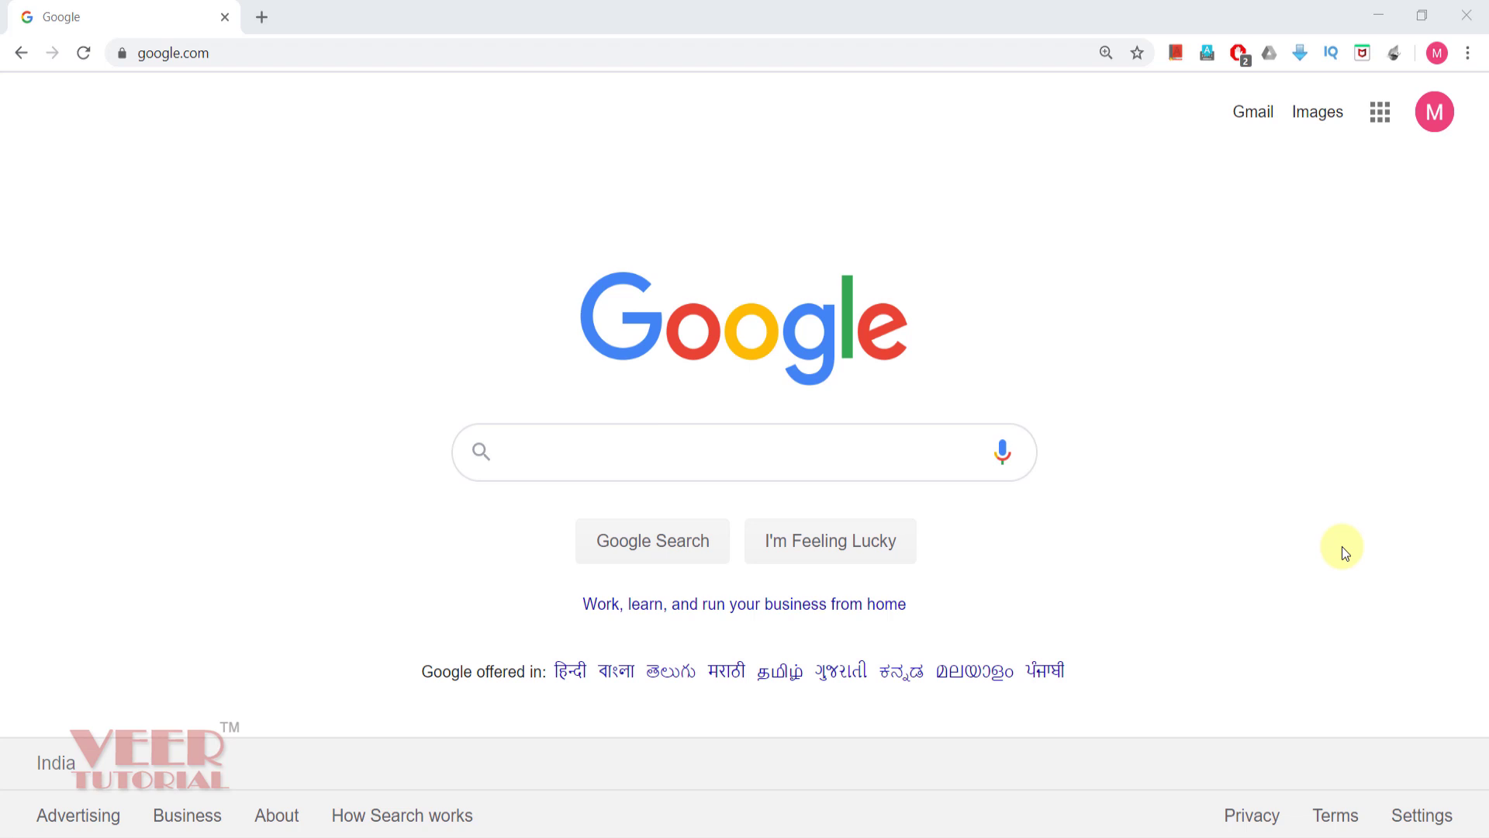
- Search Google for 'google sheets' and open the 'Google Sheets: Free Online Spreadsheets for Personal Use' result
left_click(756, 460)
left_click(634, 505)
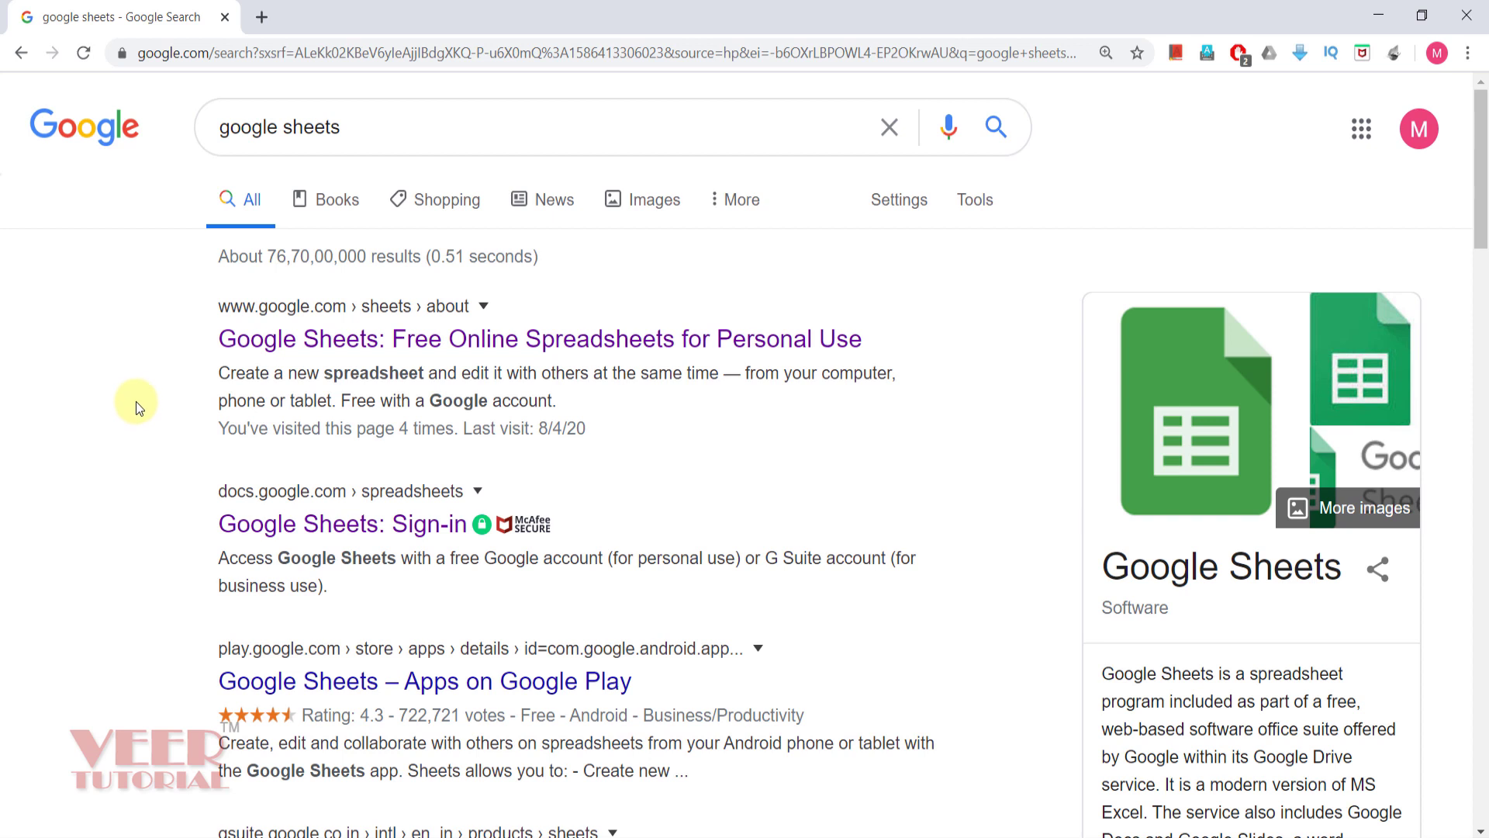
left_click(459, 345)
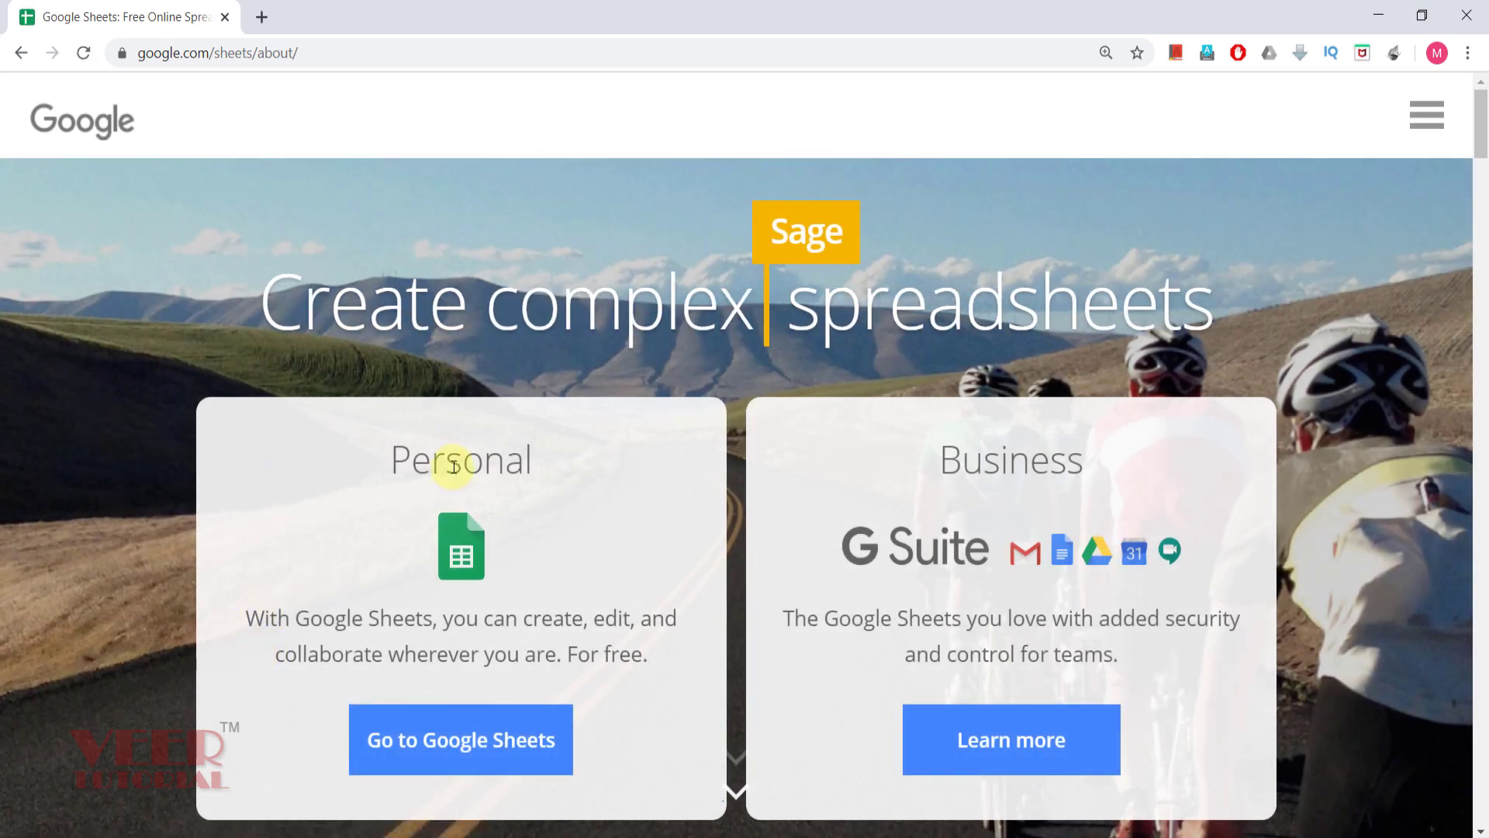
- Use 'Go to Google Sheets' on the Personal card to reach the Sheets home with its recent files
left_click(423, 745)
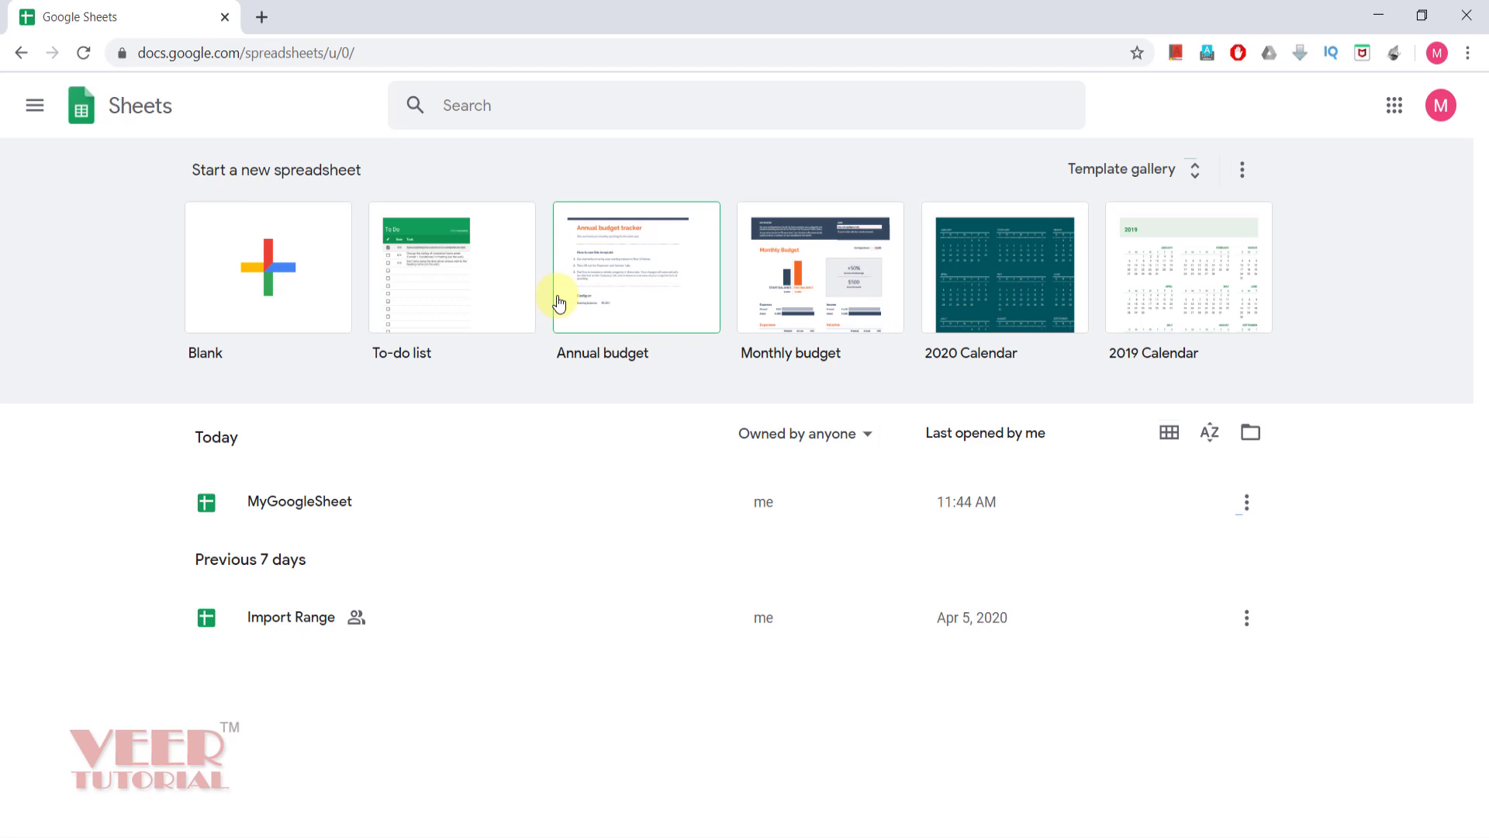
- Start a Blank spreadsheet and title it VeerTutorial
left_click(258, 261)
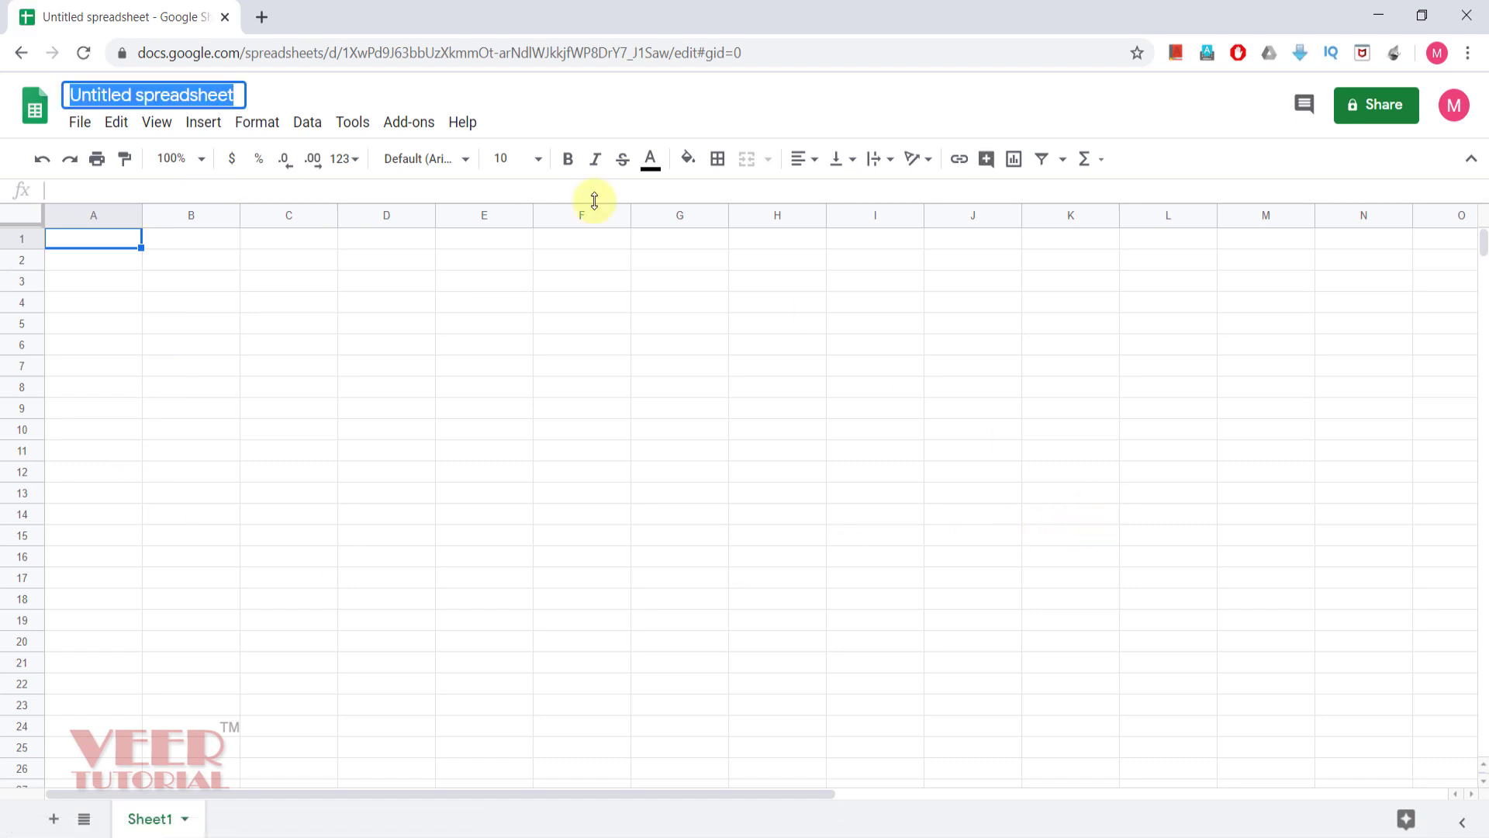
type("VeerTutorial")
key("Return")
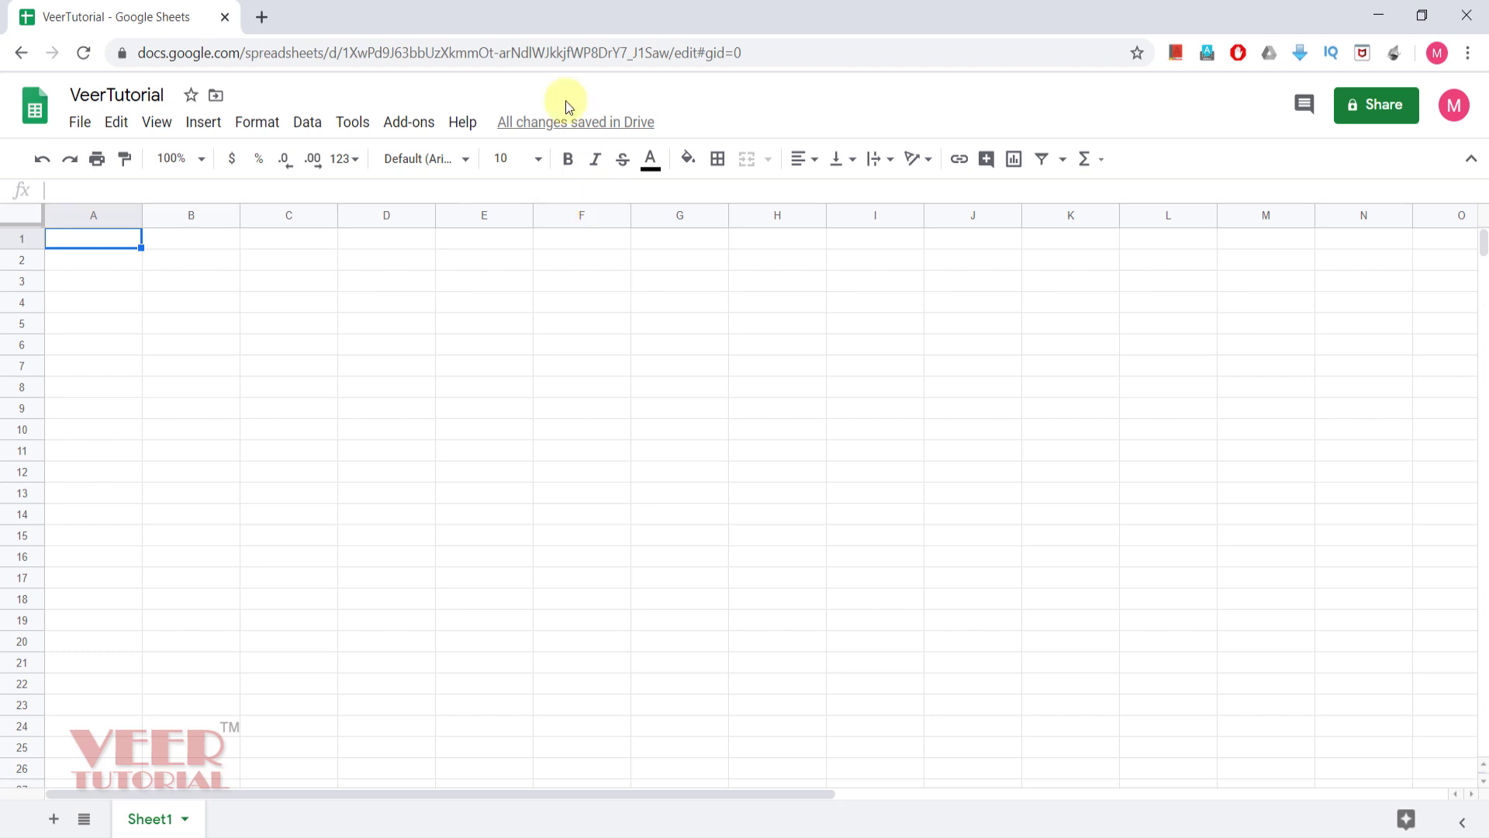
- Open Google Drive in a new tab and enter the Google Sheets Course folder
left_click(262, 16)
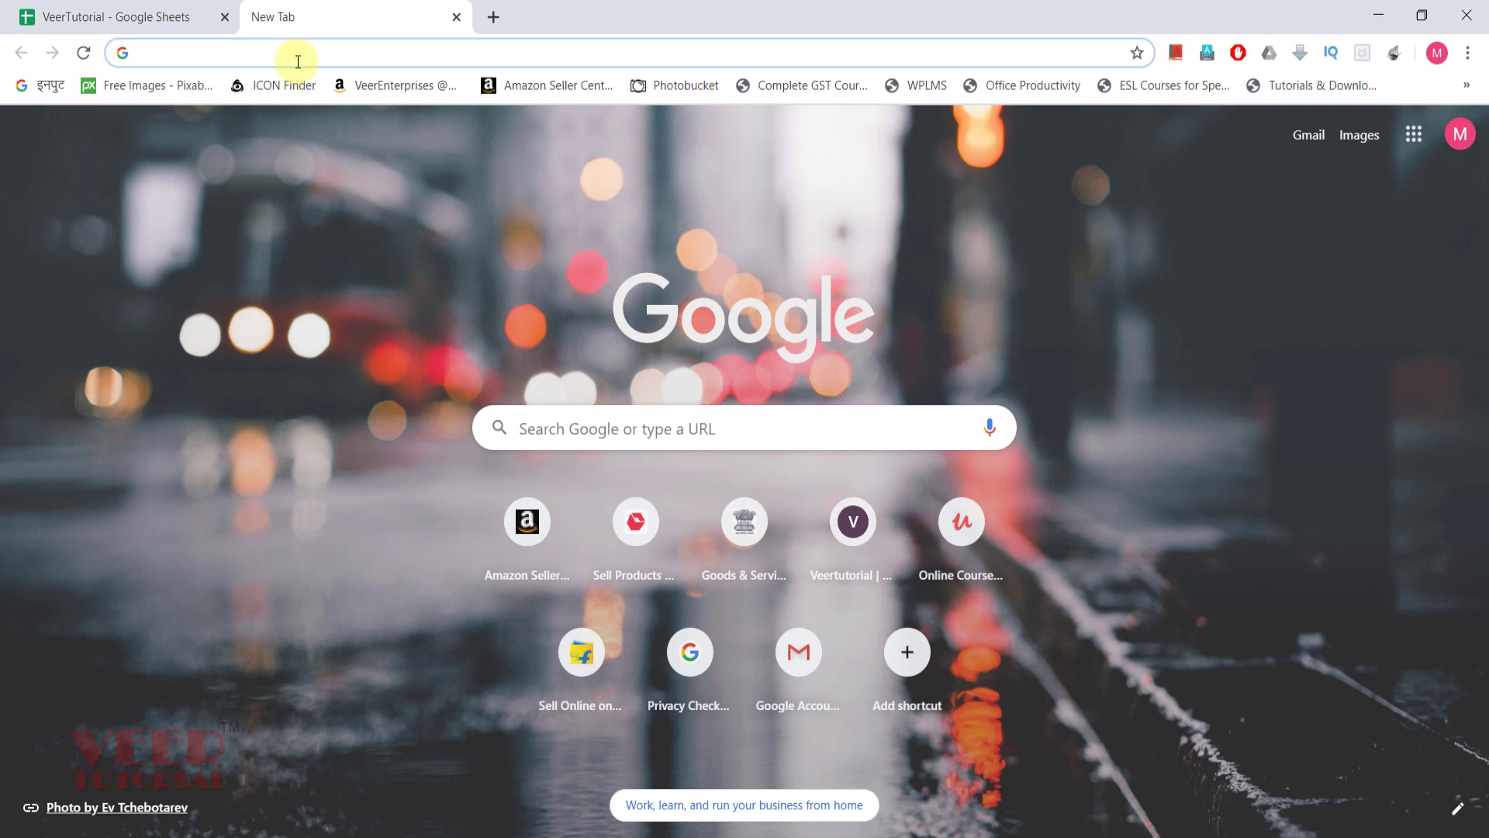
type("drive.google.com")
key("Return")
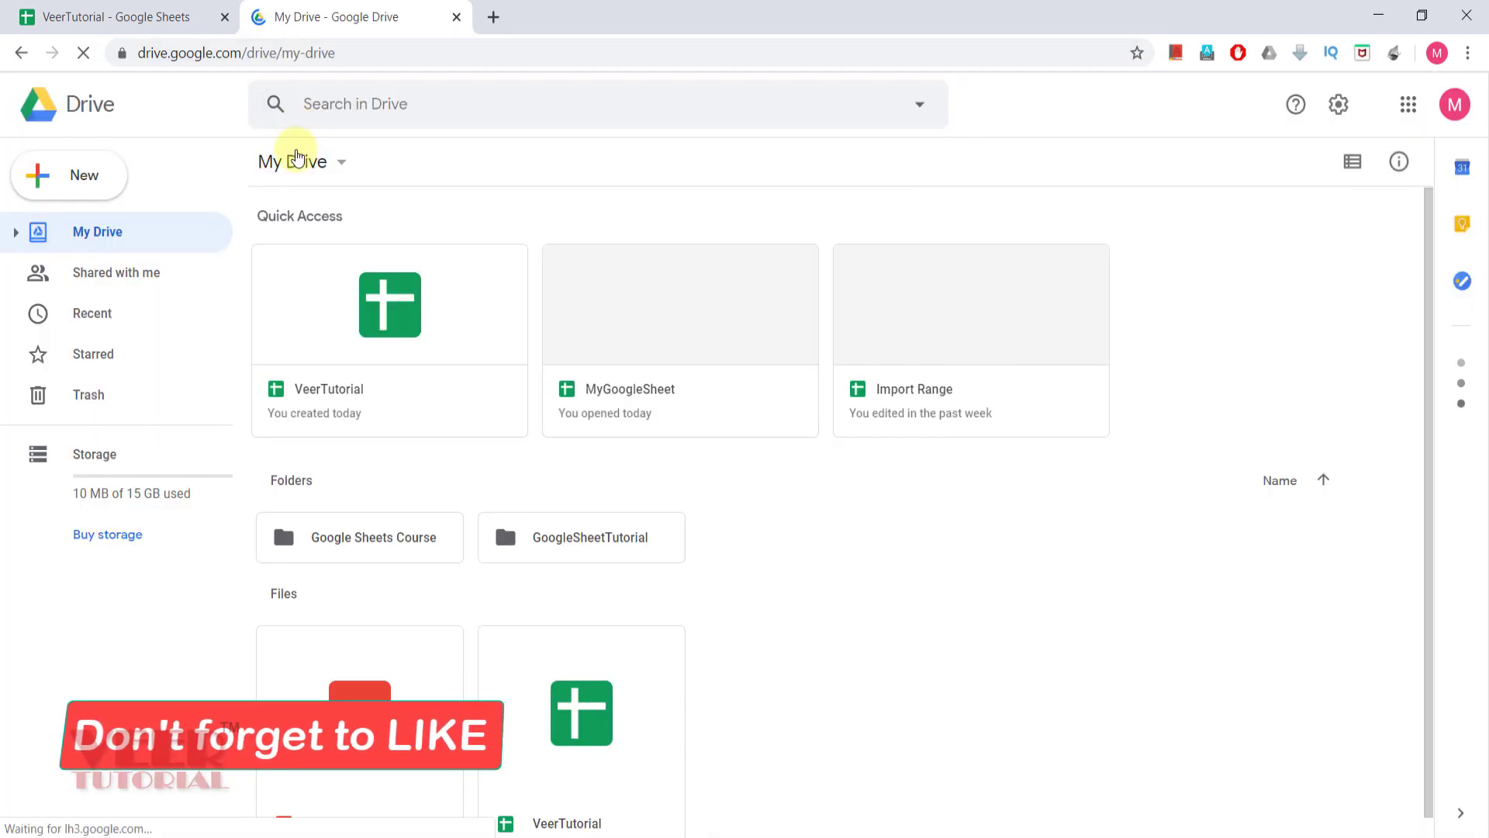
left_click(335, 542)
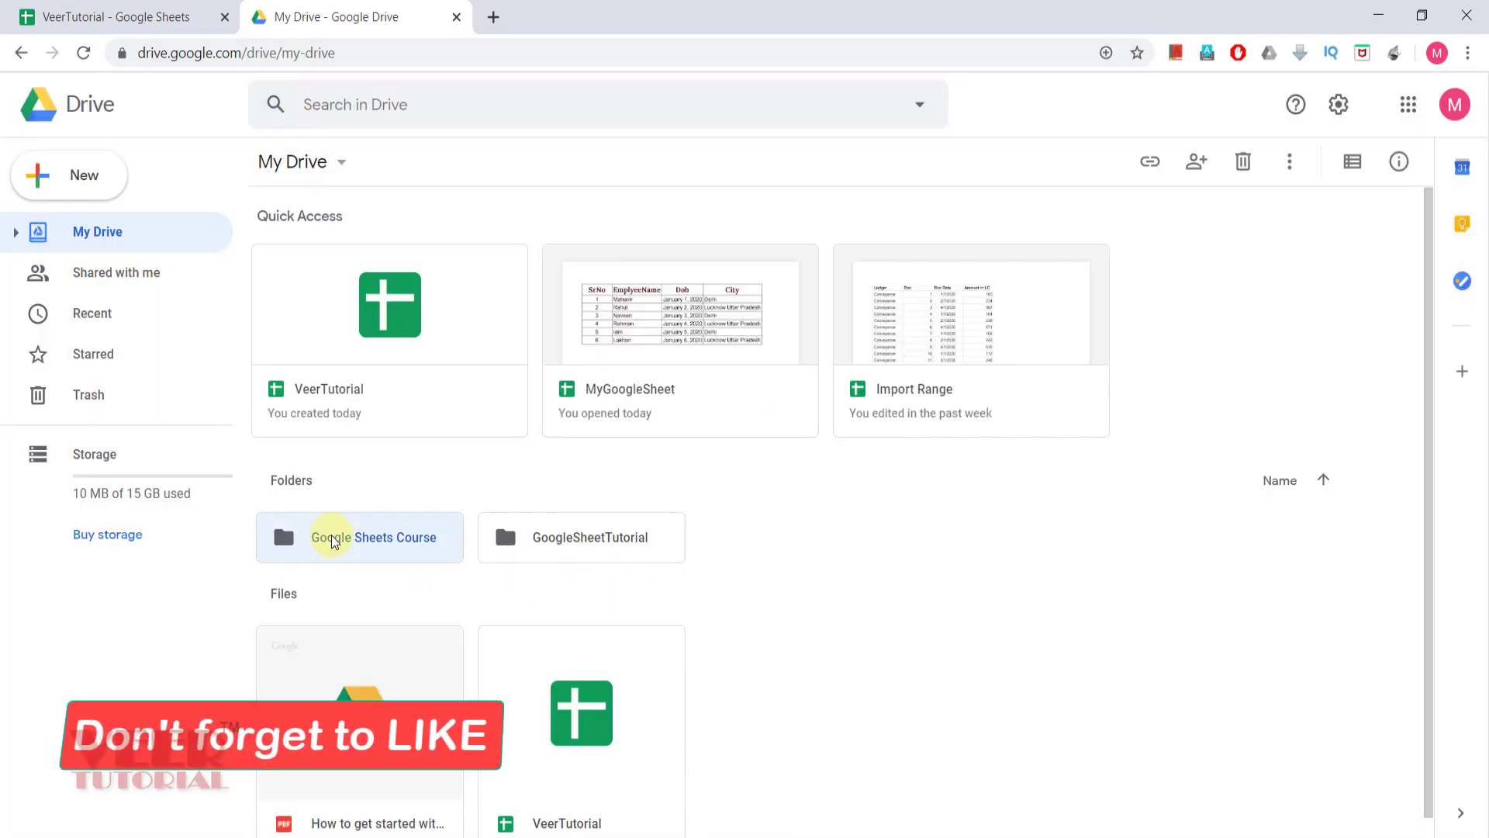
double_click(334, 541)
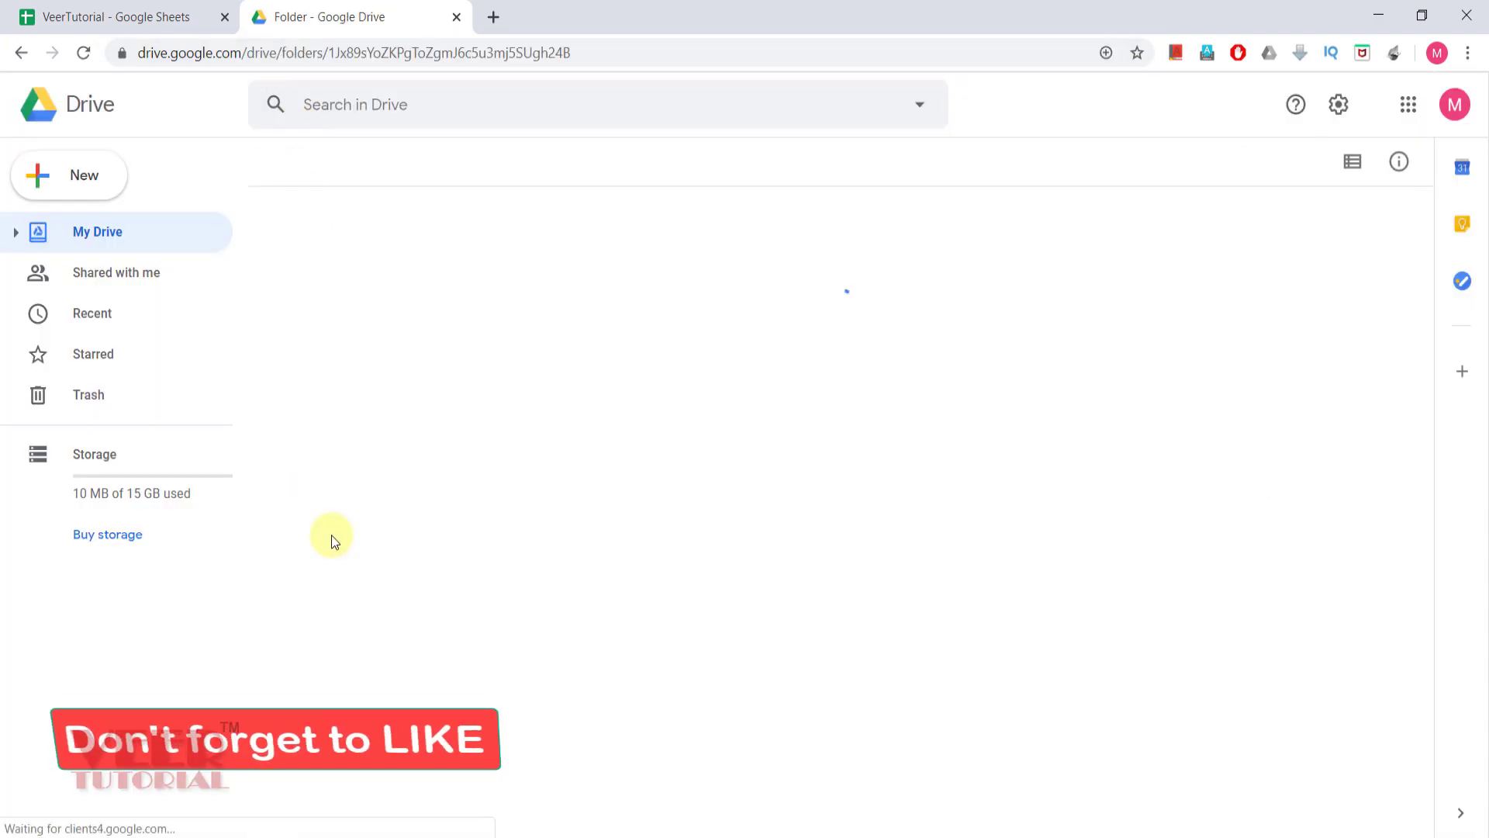
- Create a blank Google Sheets spreadsheet in that folder, then open a fresh browser tab
left_click(85, 192)
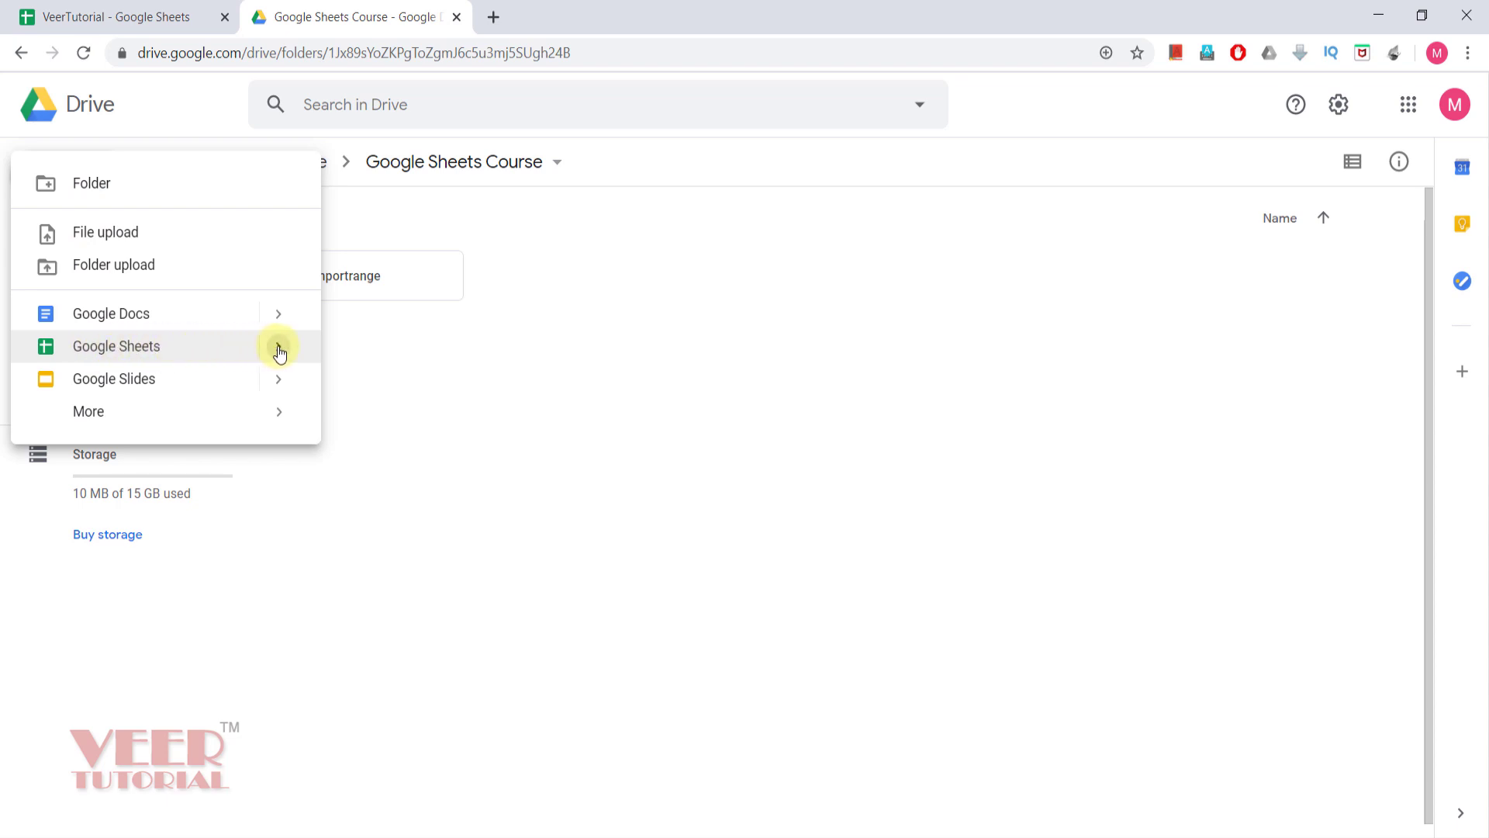
mouse_move(278, 351)
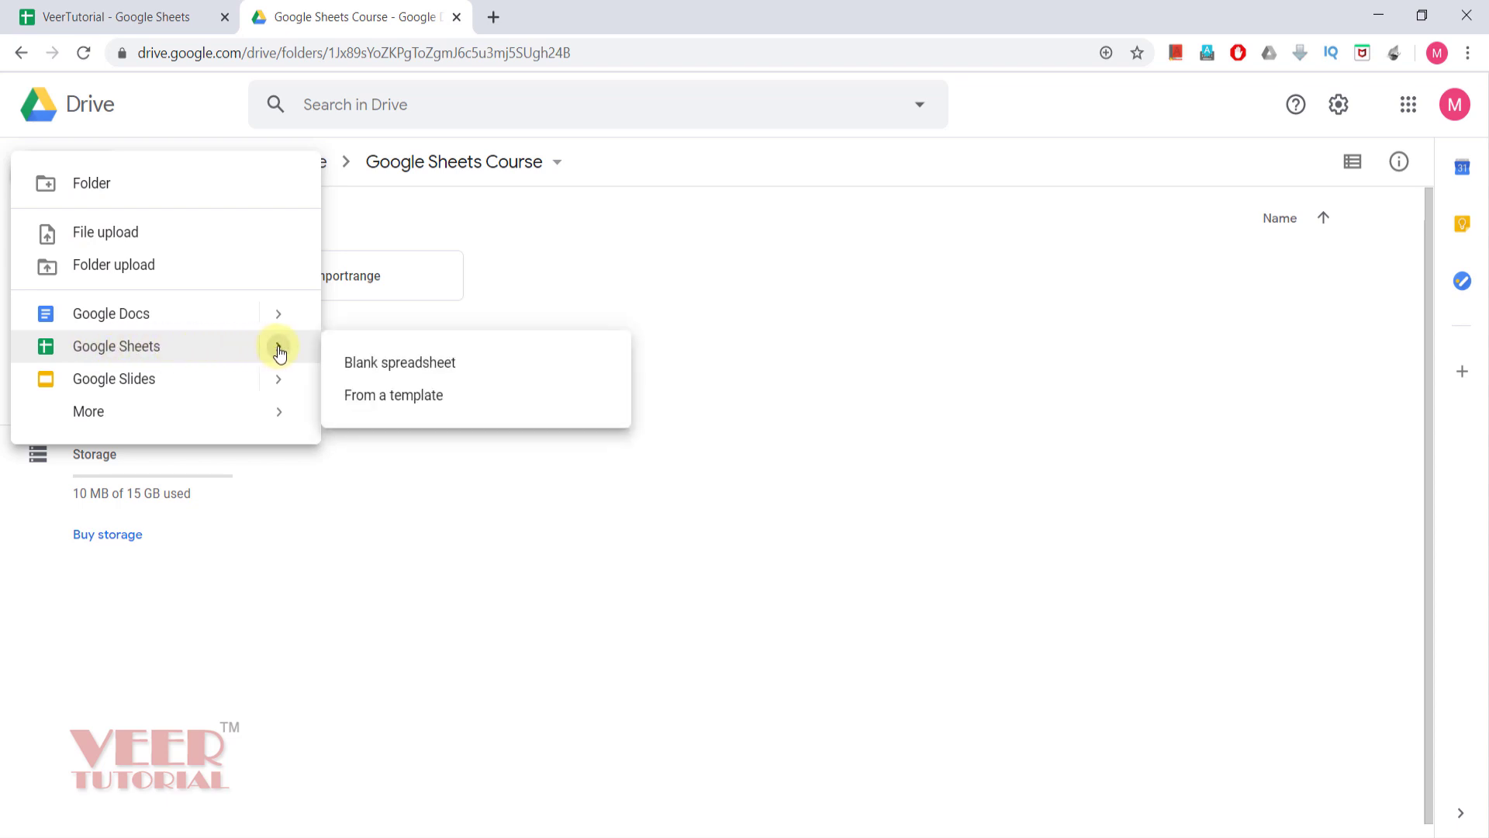
left_click(381, 376)
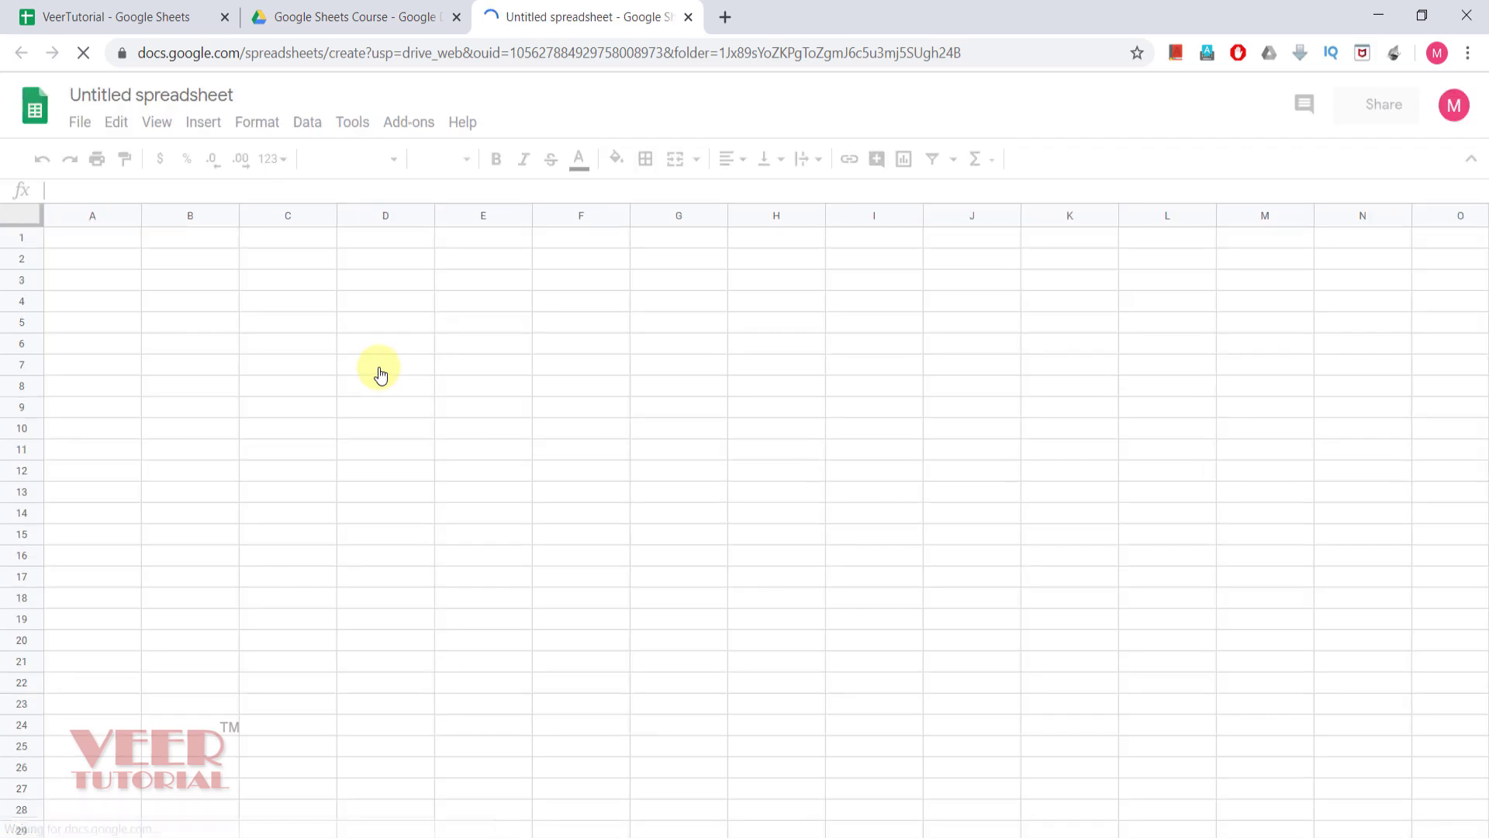
left_click(137, 16)
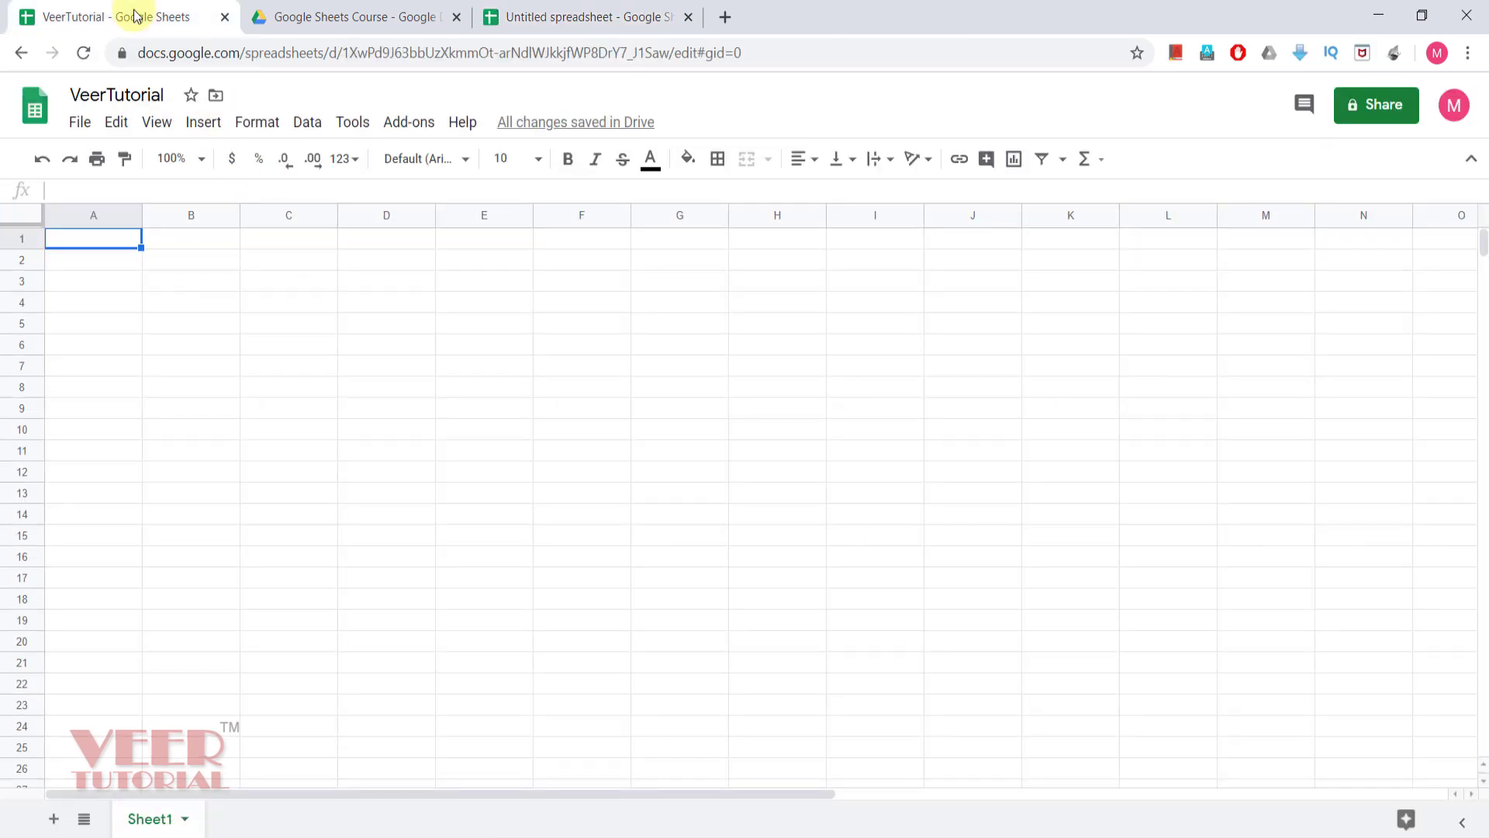
left_click(581, 14)
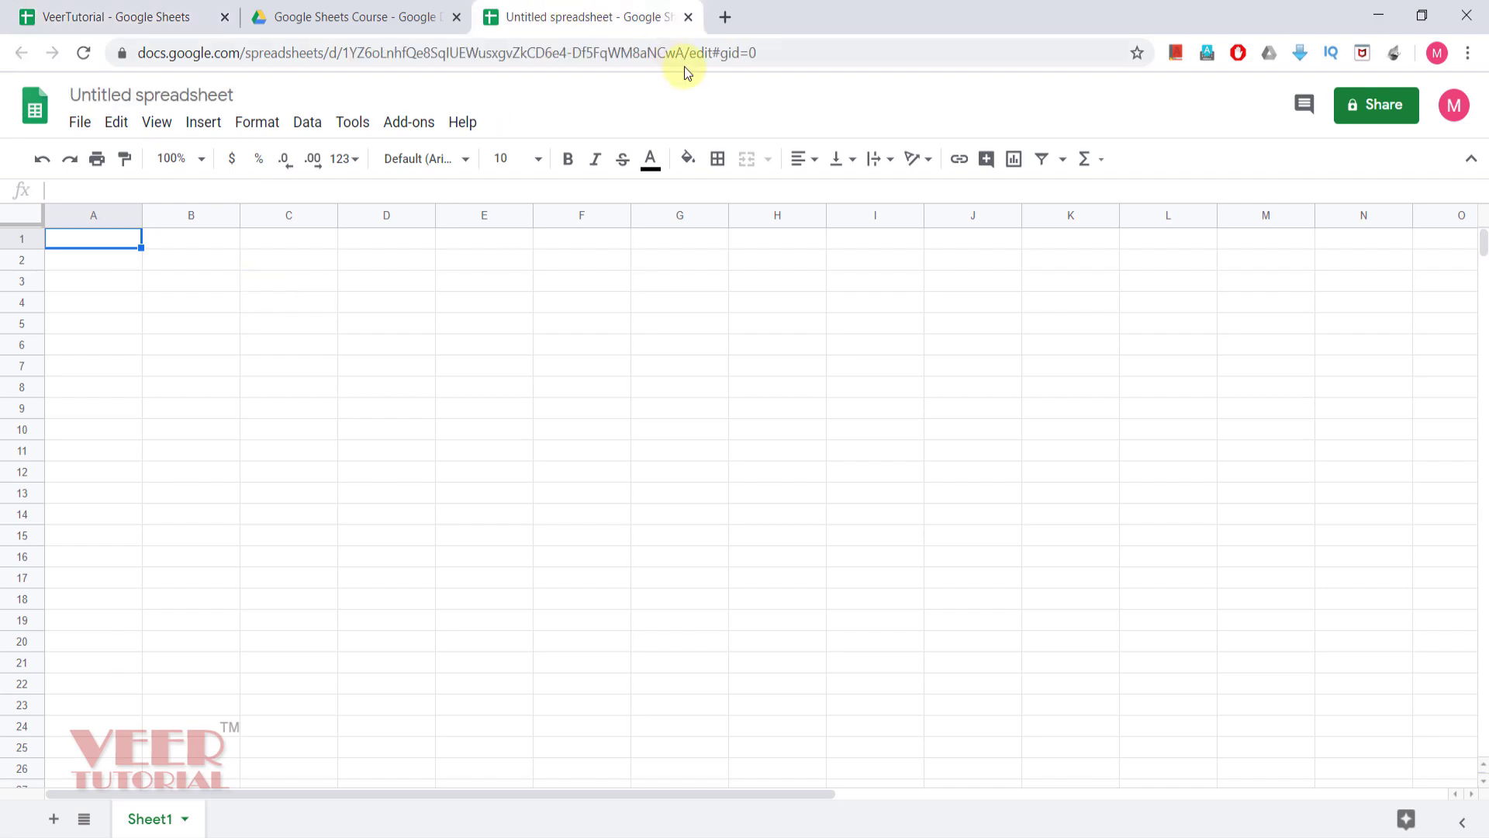
left_click(725, 17)
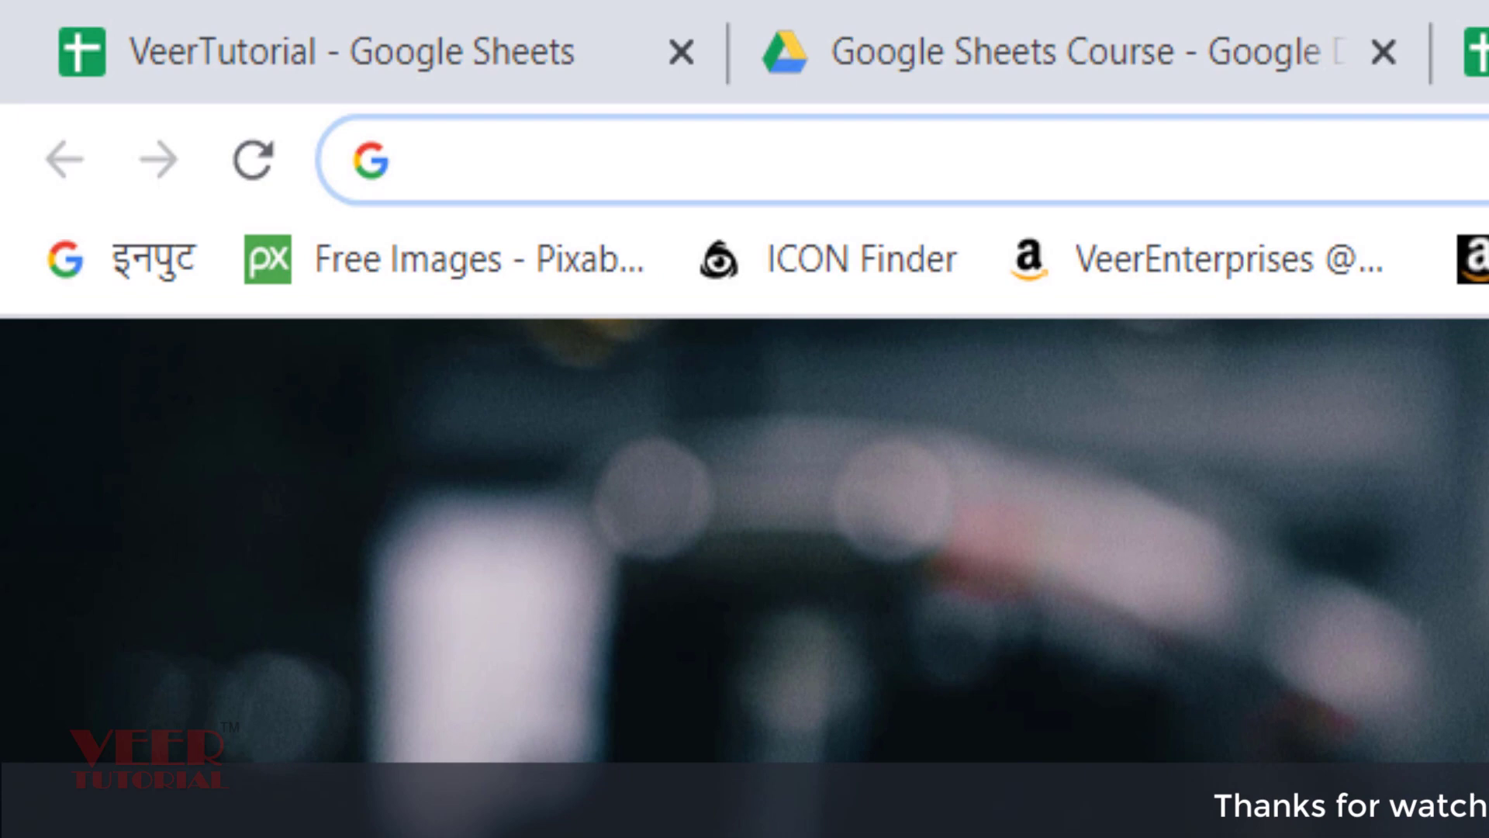
- Create another blank spreadsheet by going to sheet.new
type("she")
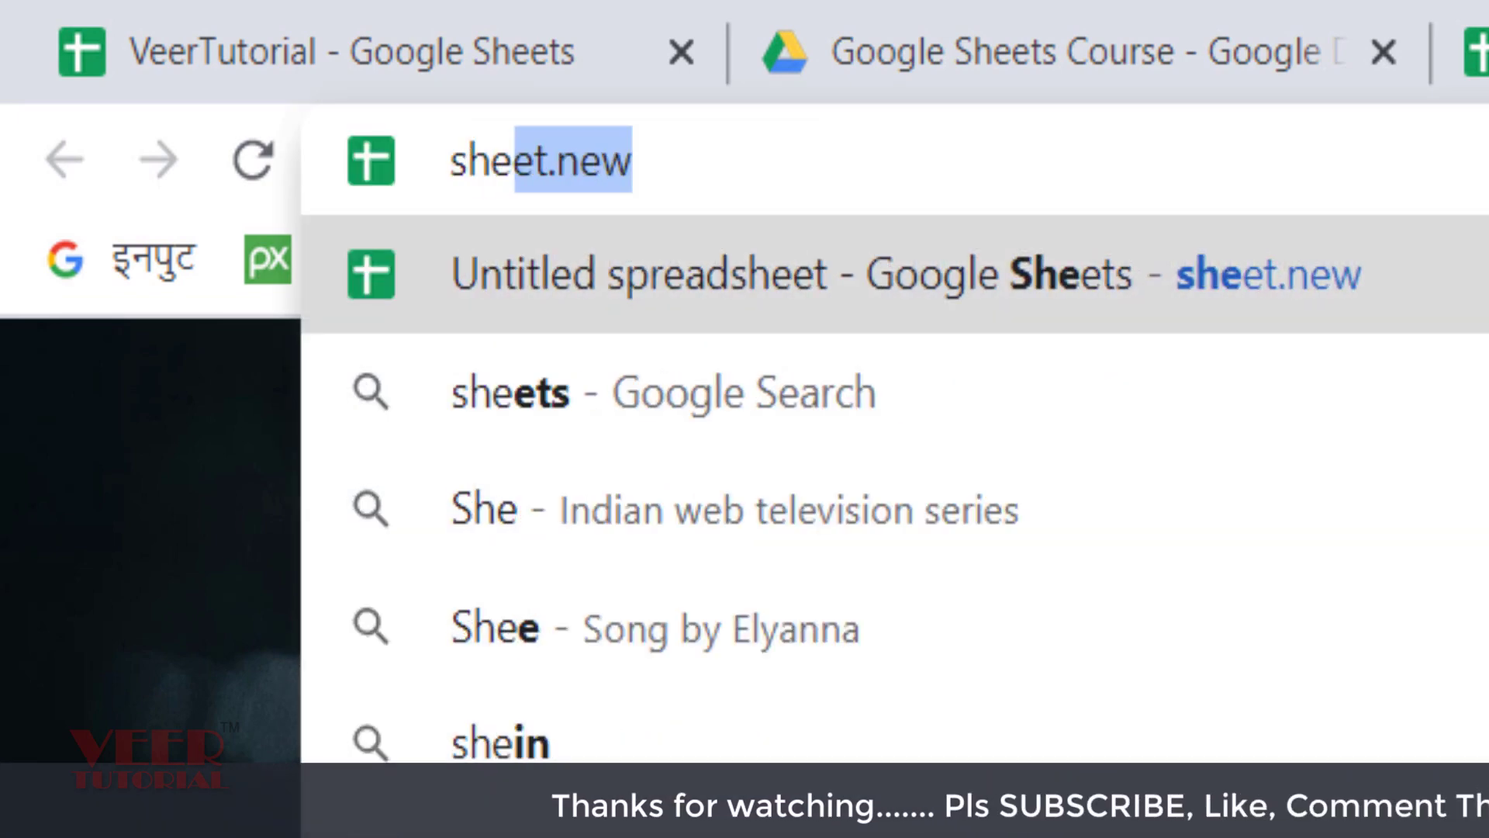
key("Return")
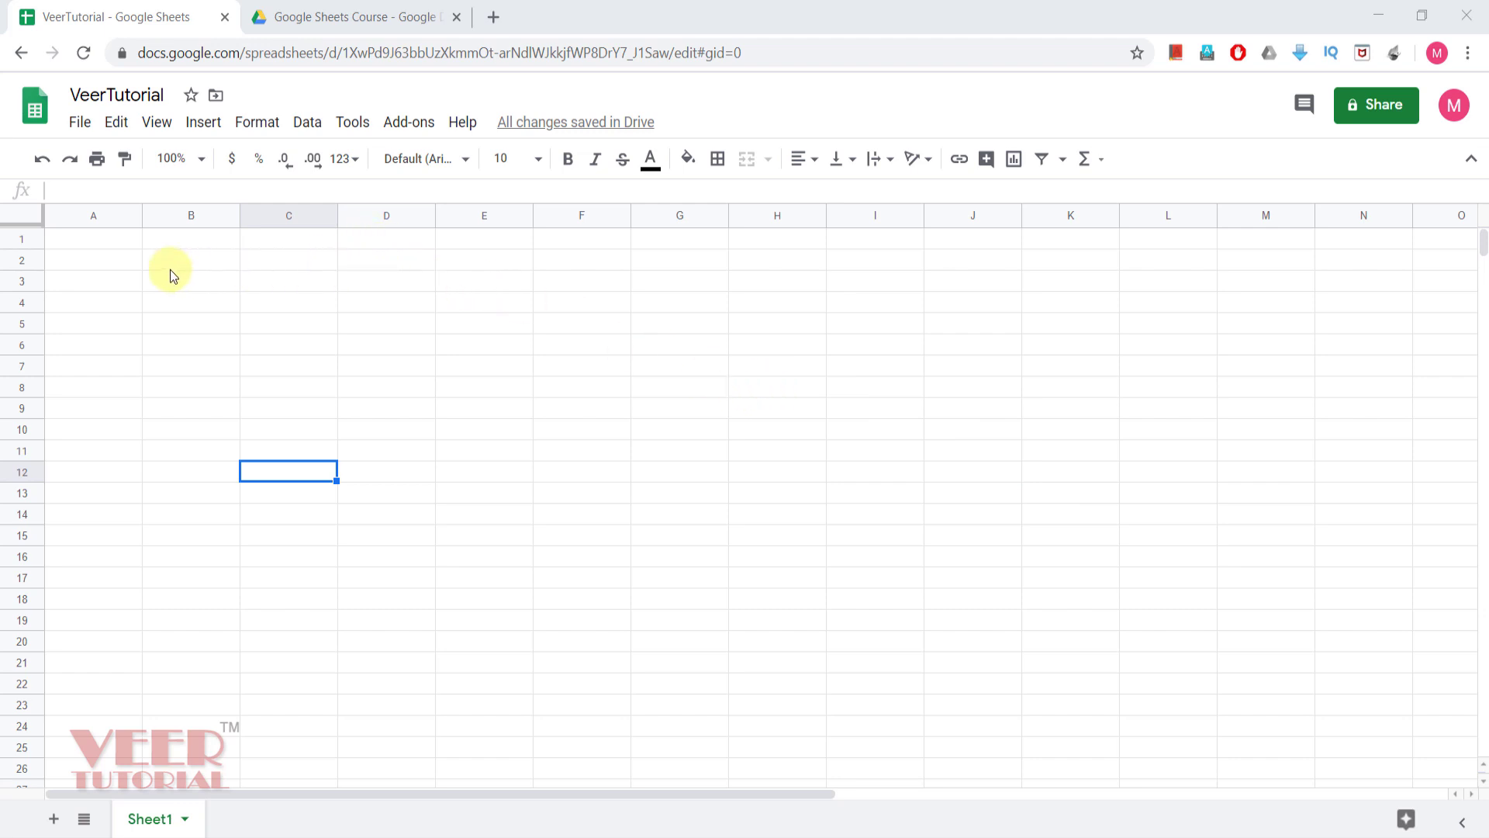
- Create a new spreadsheet via File > New > Spreadsheet in VeerTutorial
left_click(80, 124)
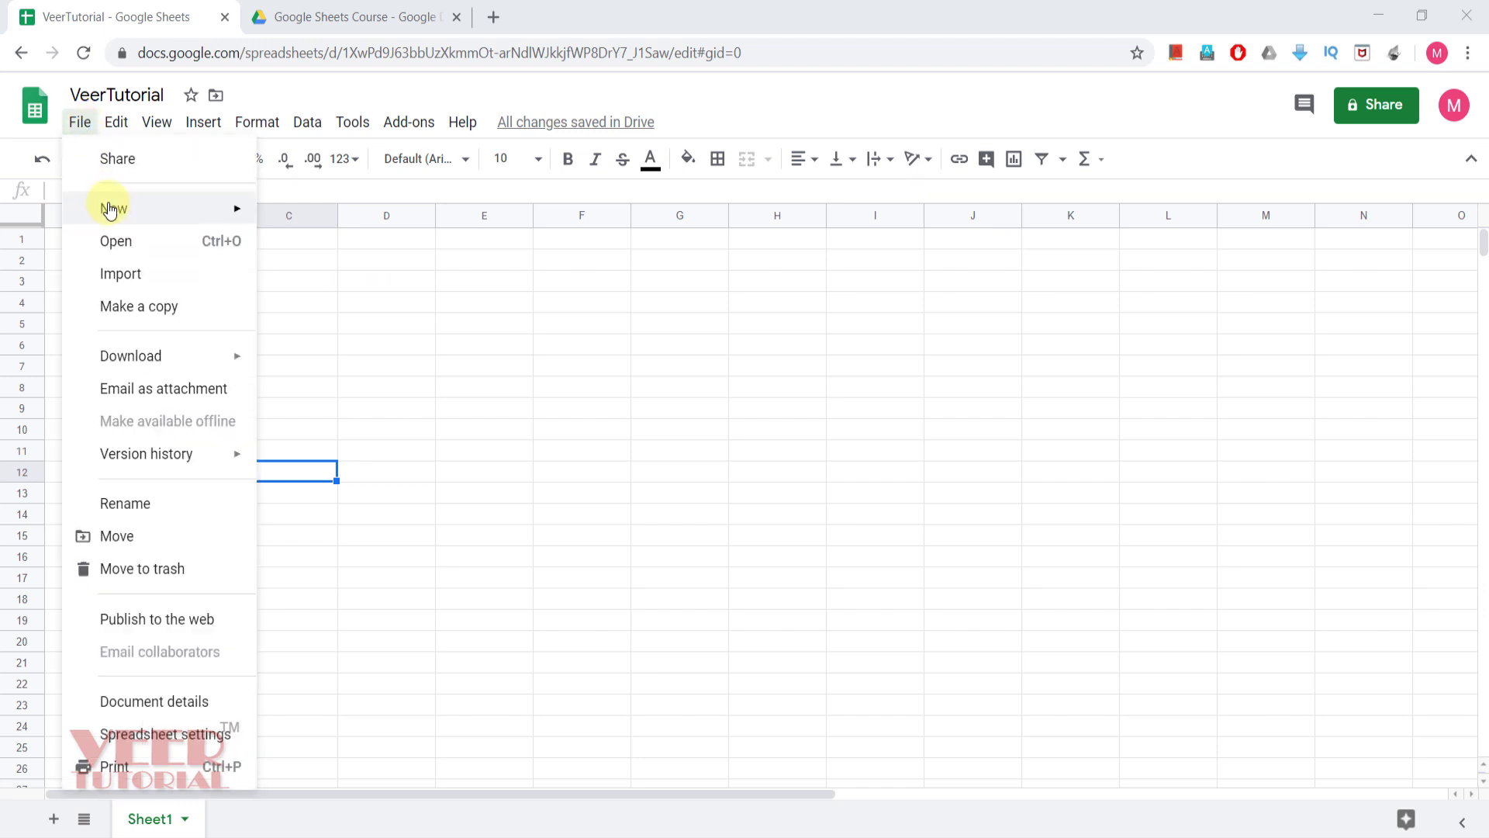
mouse_move(136, 212)
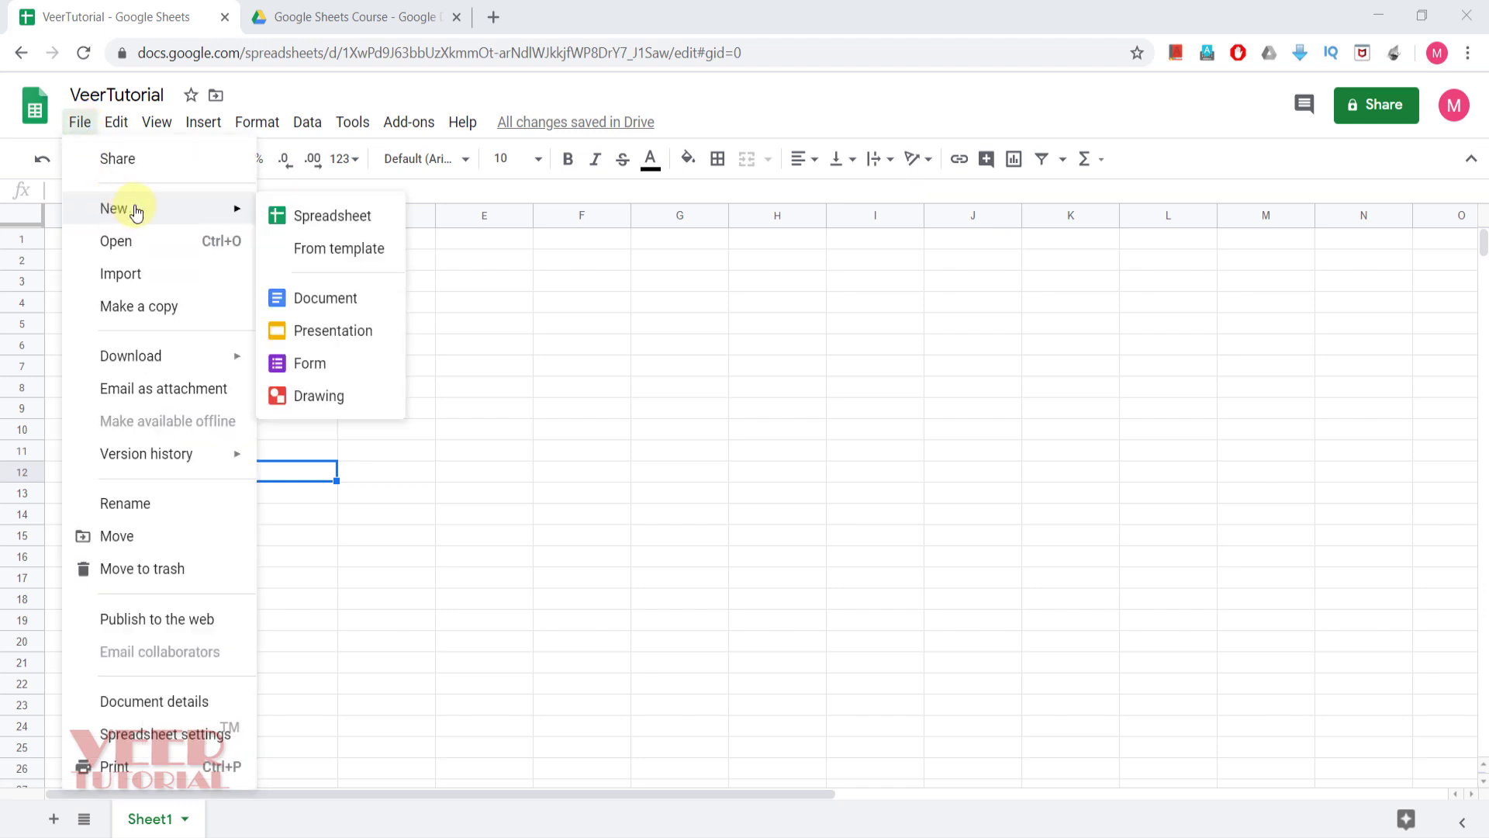
left_click(346, 221)
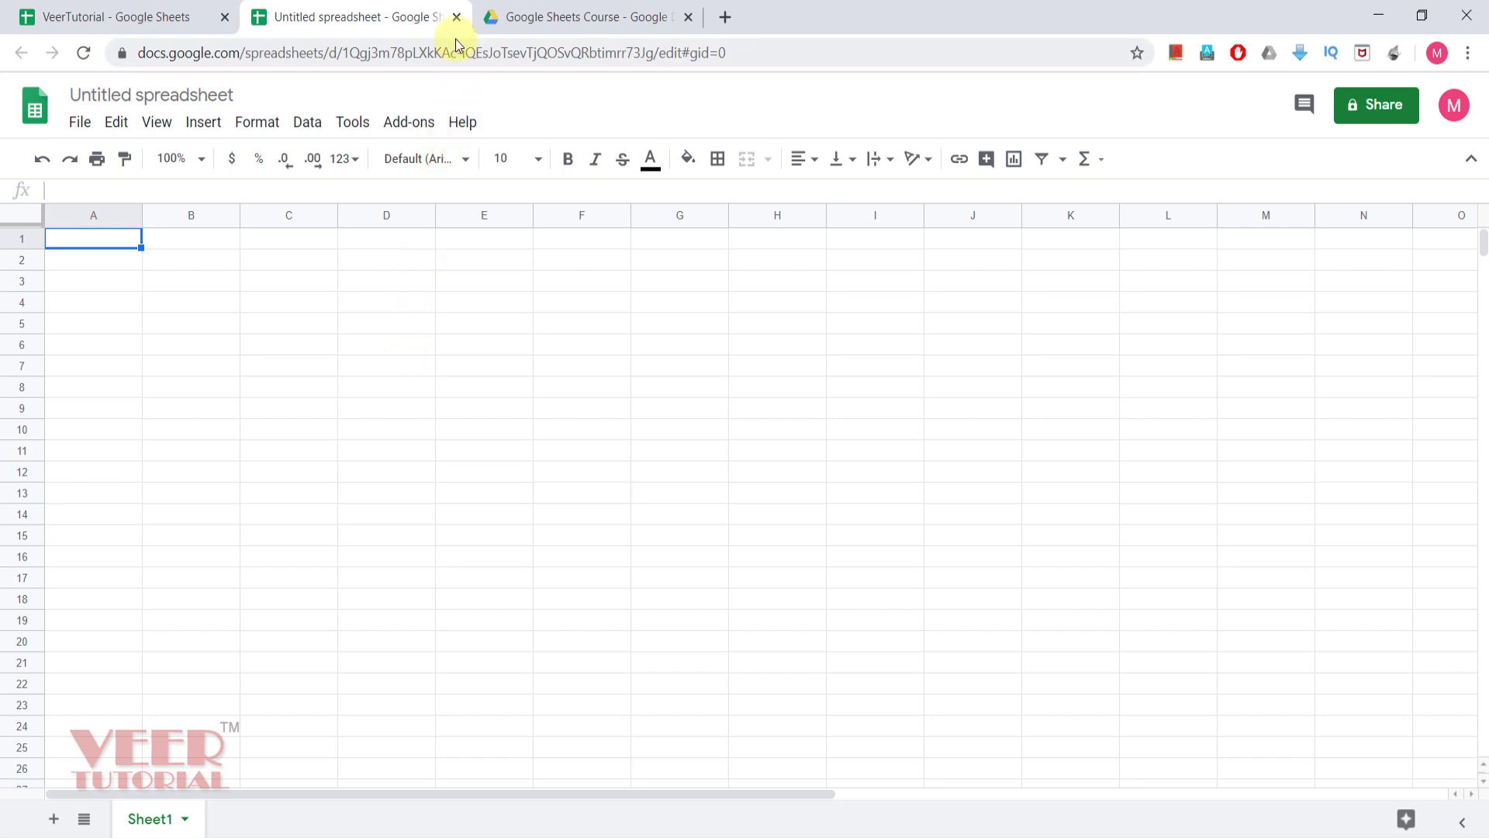
- Close the Untitled spreadsheet tab to get back to VeerTutorial
left_click(456, 17)
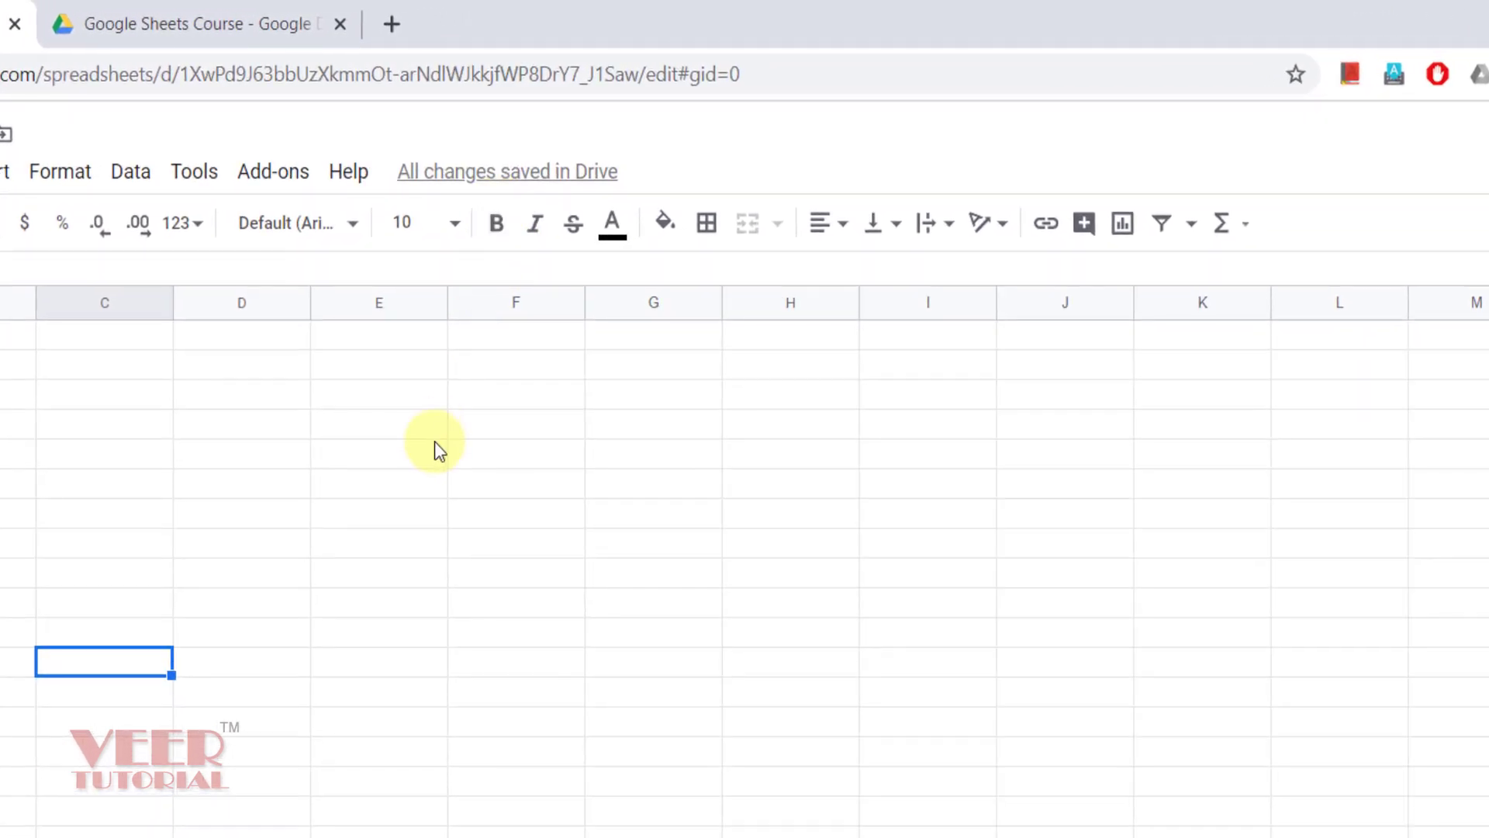
left_click(436, 445)
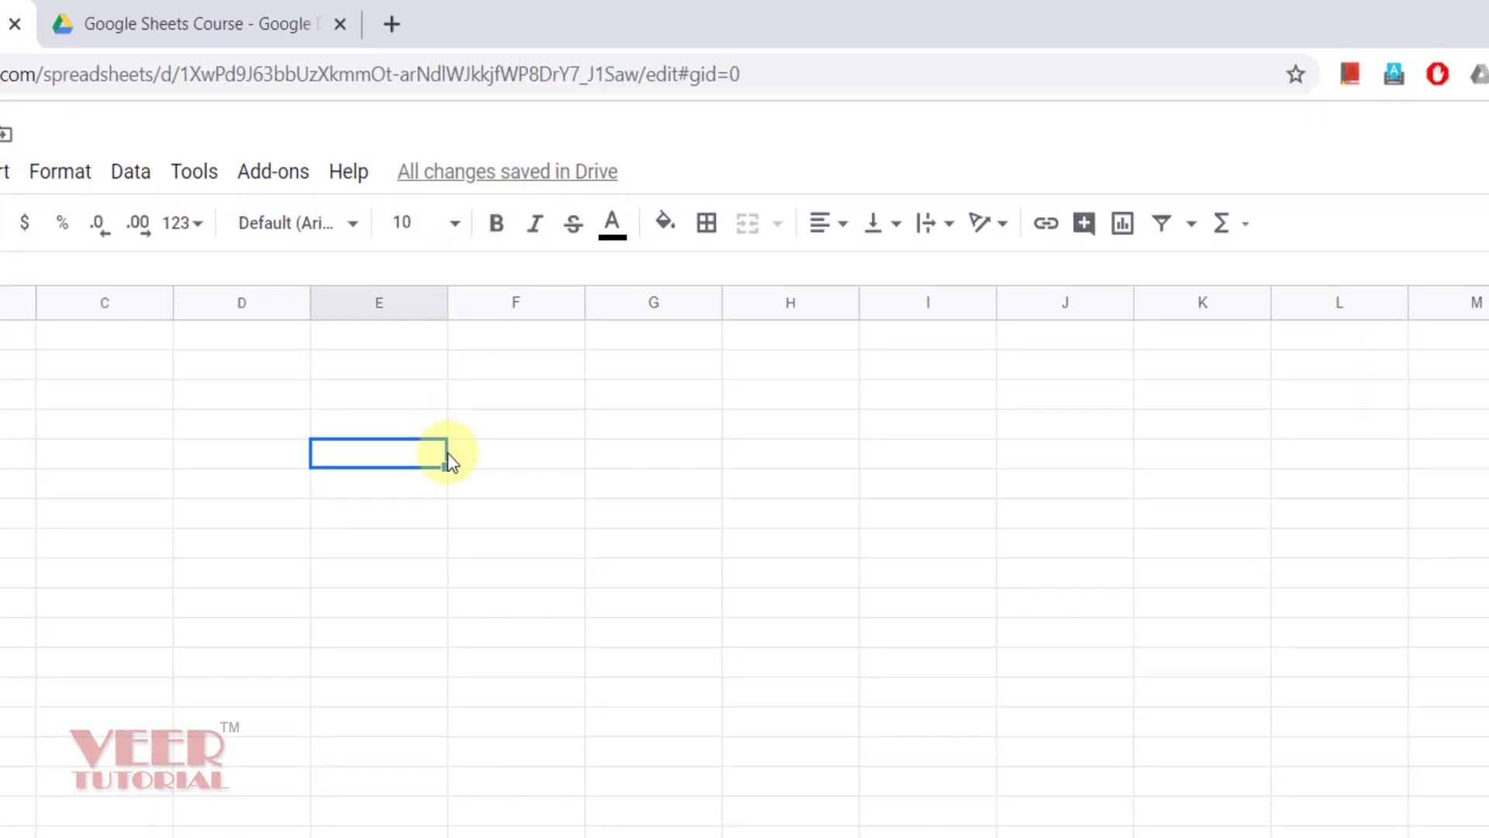
type("fgjkk")
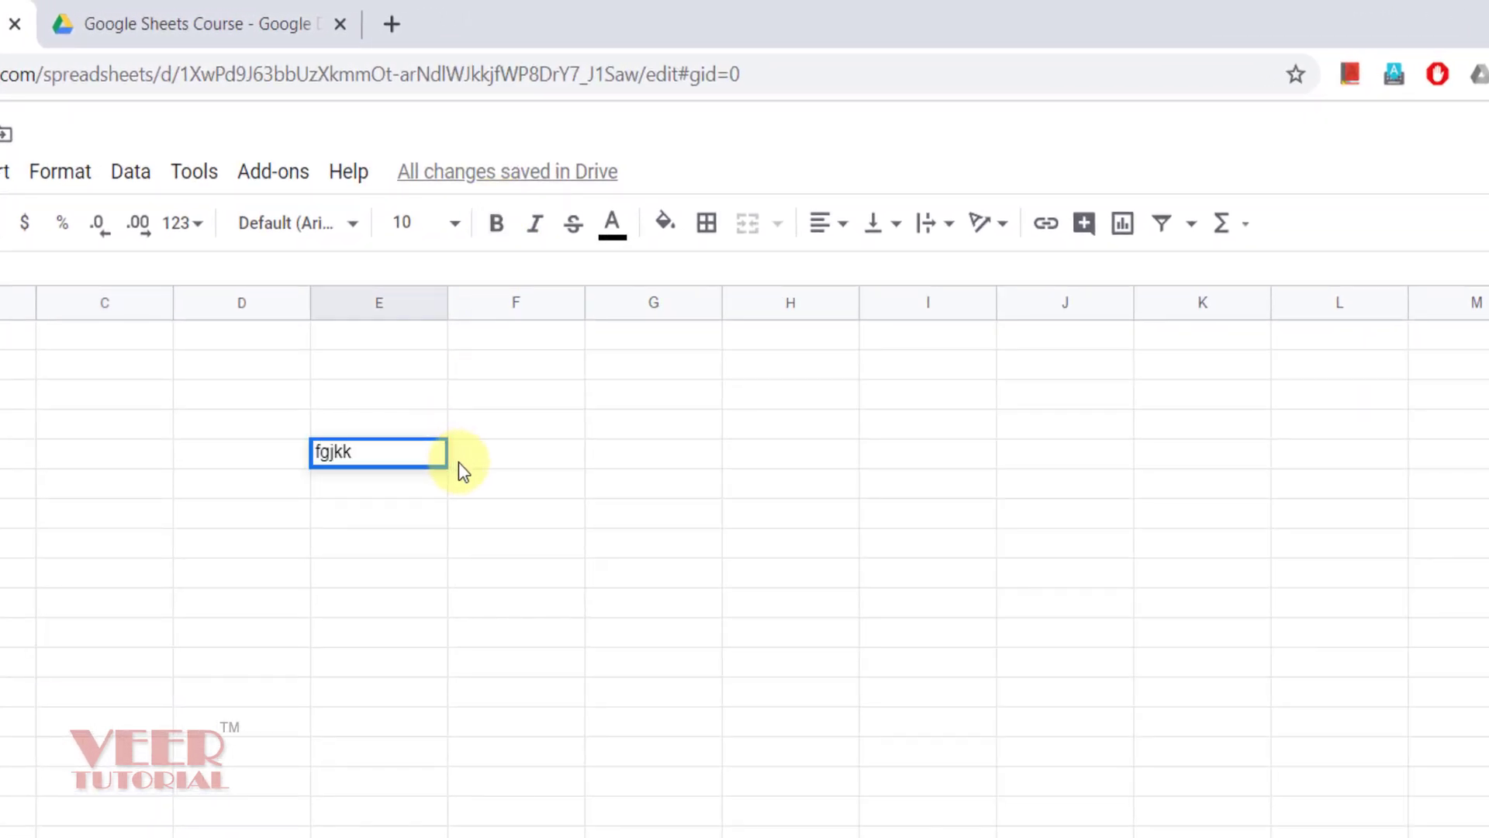
key("Return")
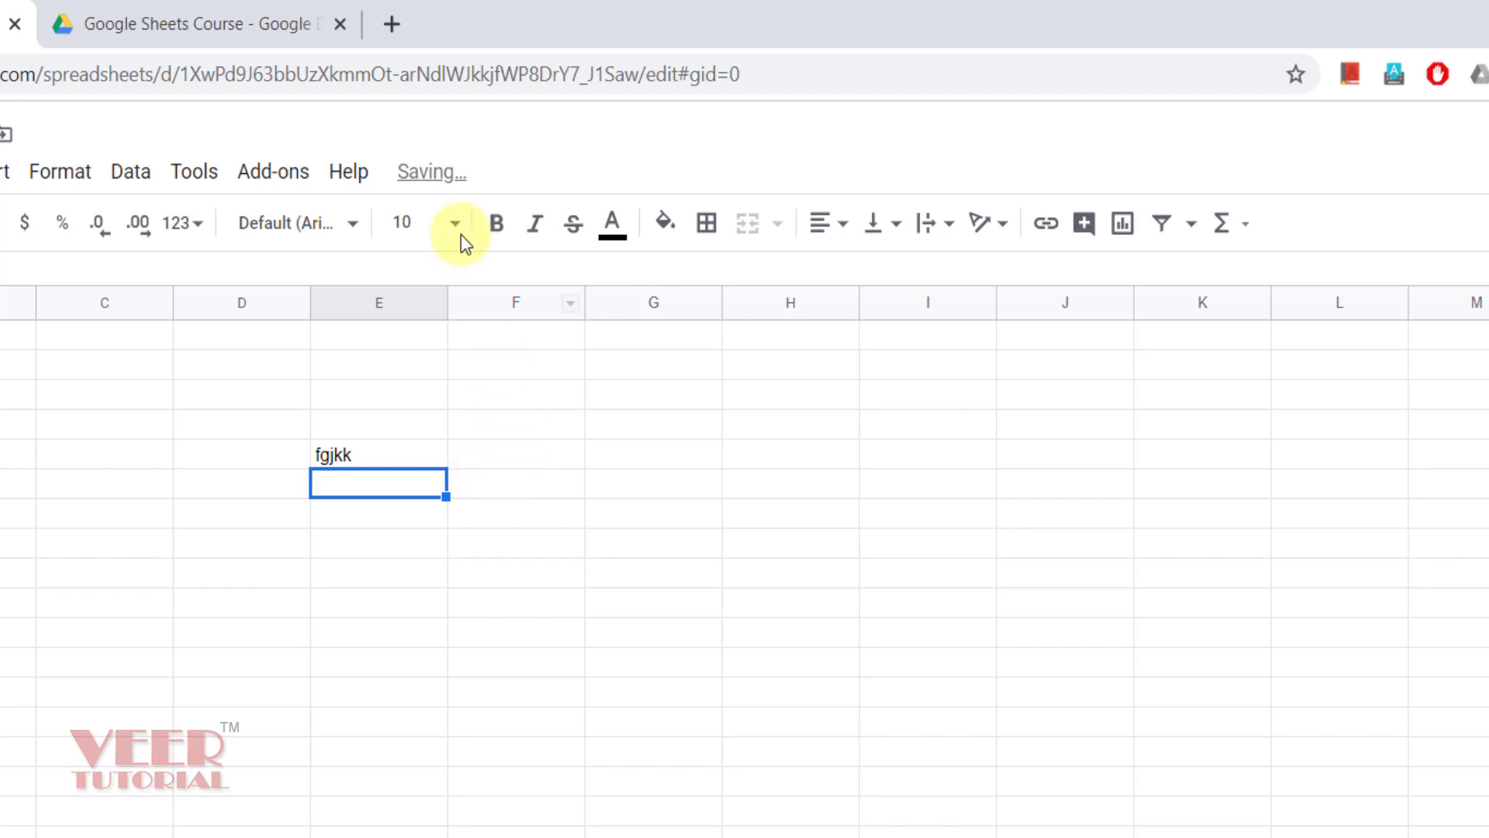
mouse_move(463, 182)
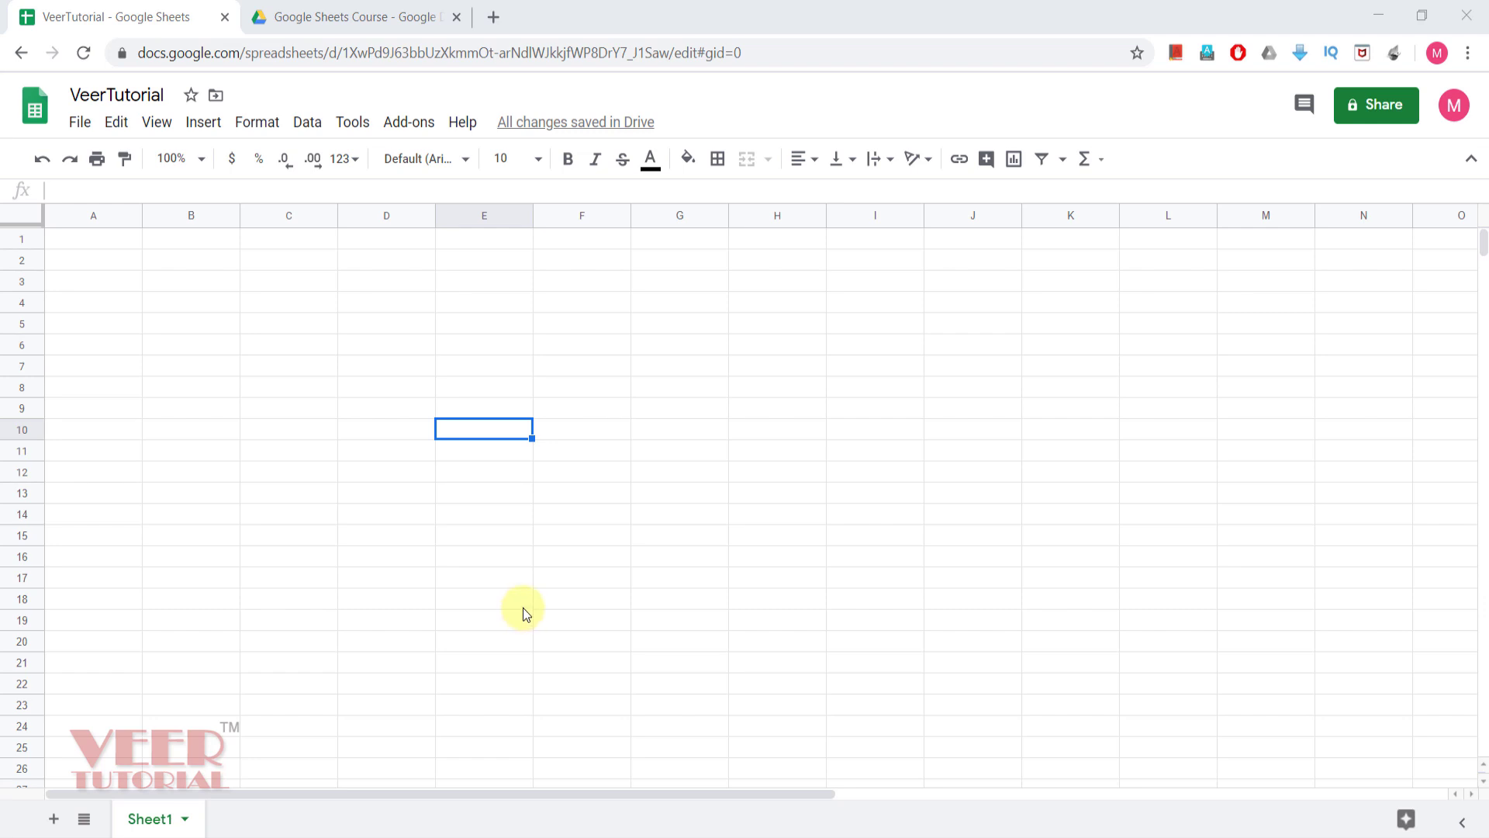
left_click(144, 94)
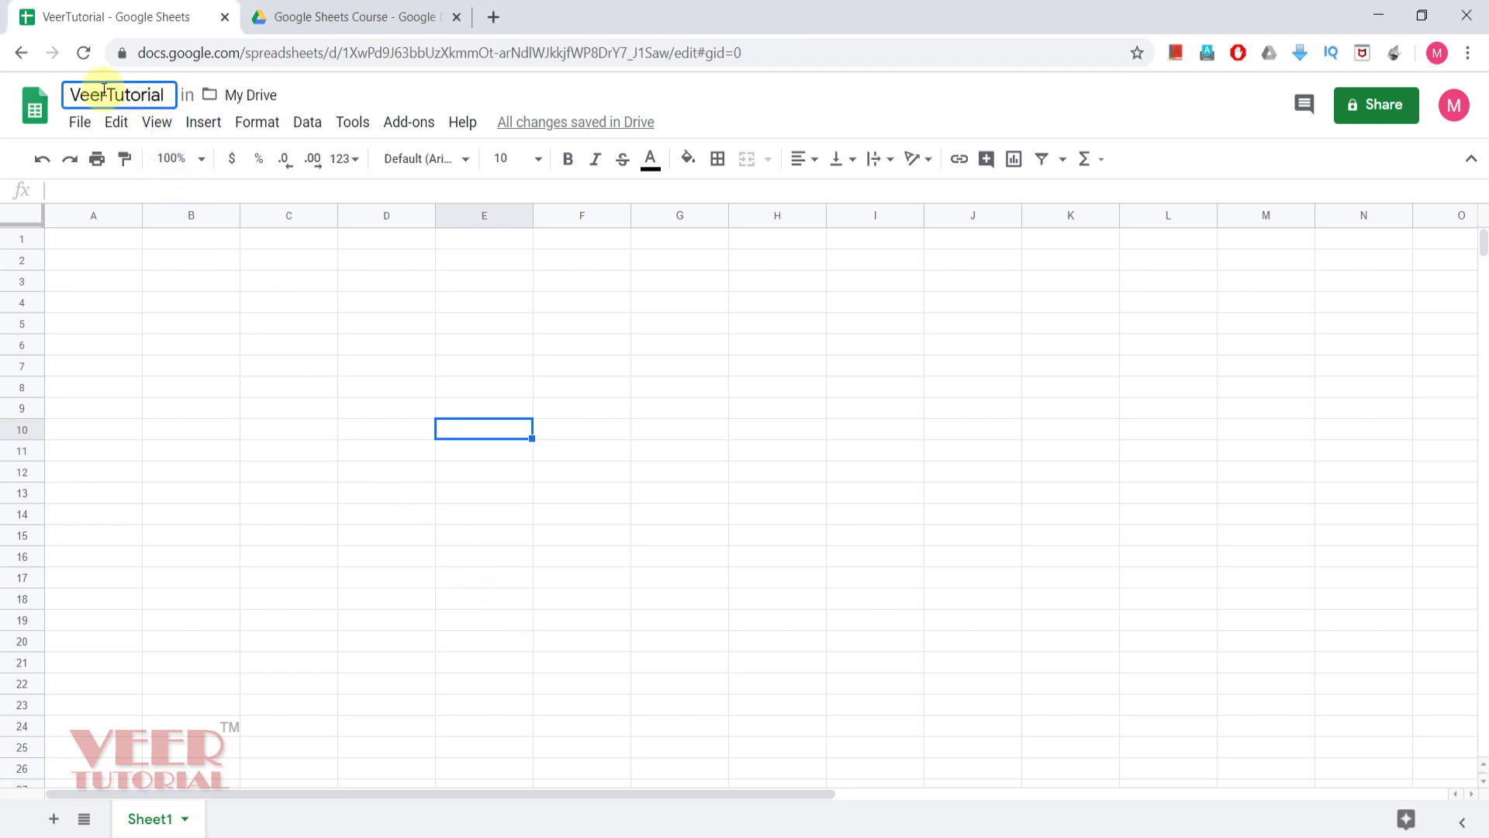
left_click(214, 99)
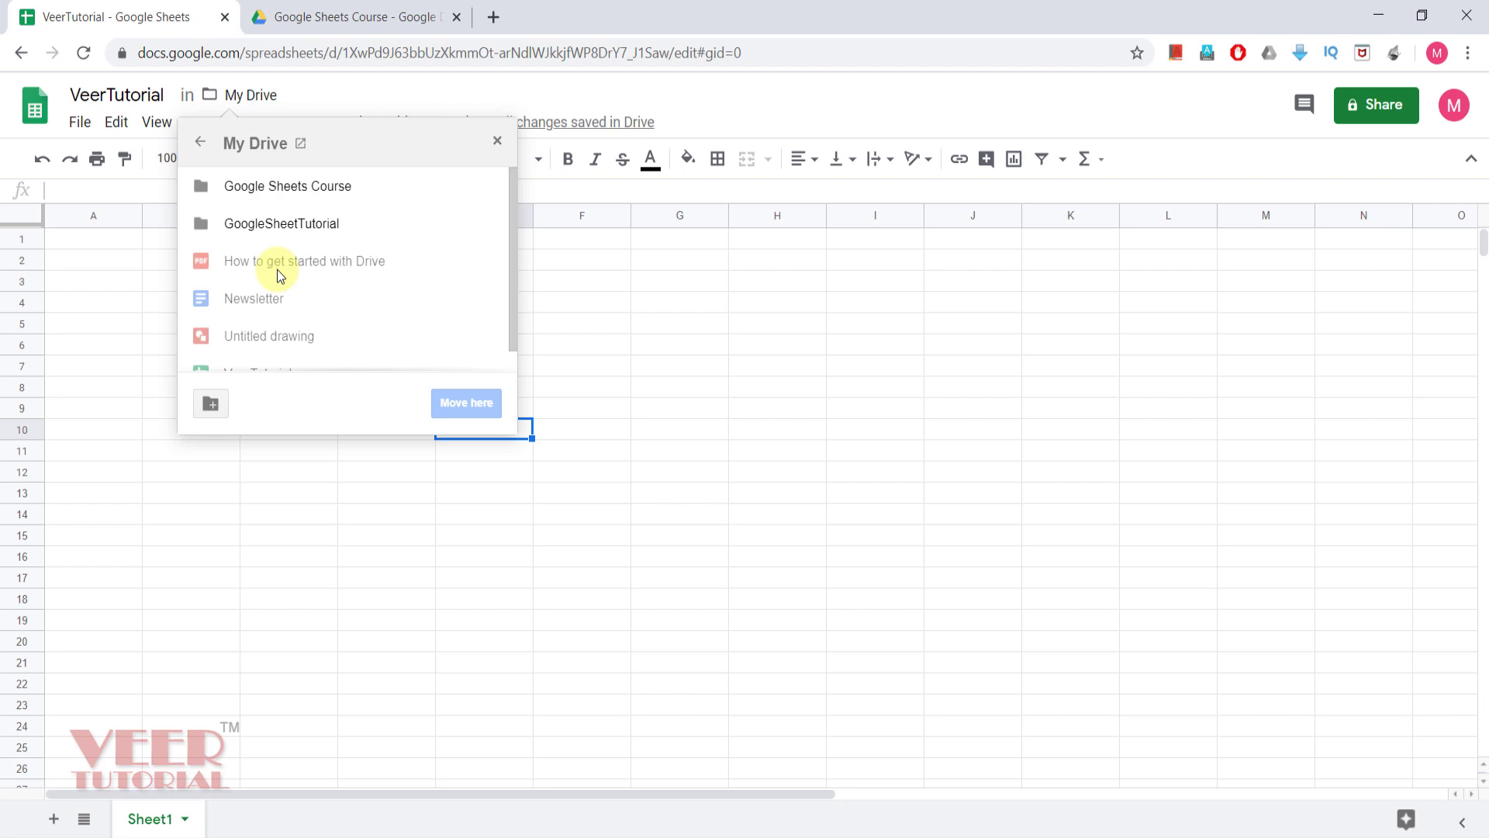
left_click(497, 142)
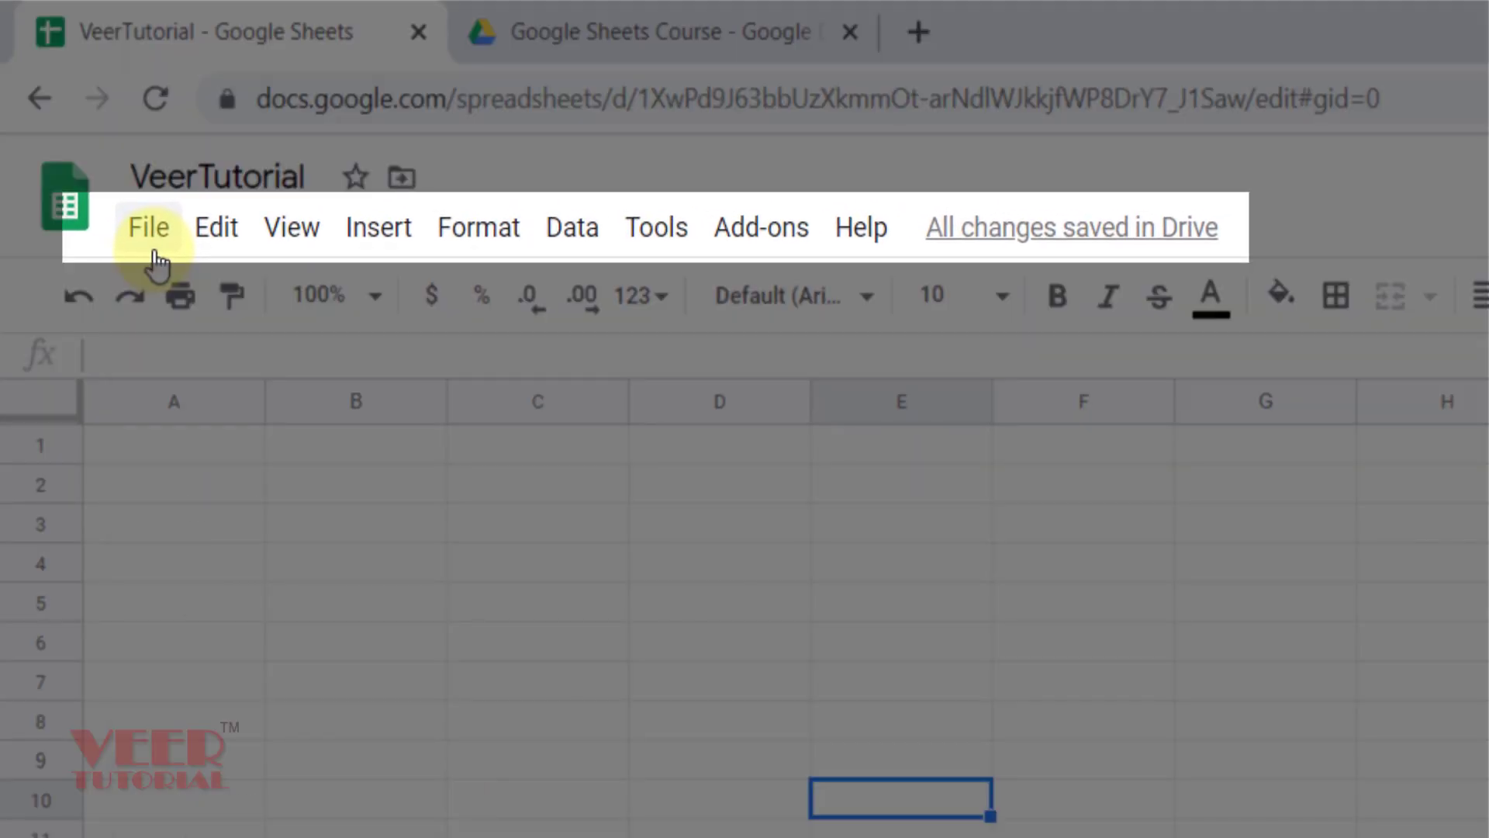
left_click(157, 260)
mouse_move(300, 232)
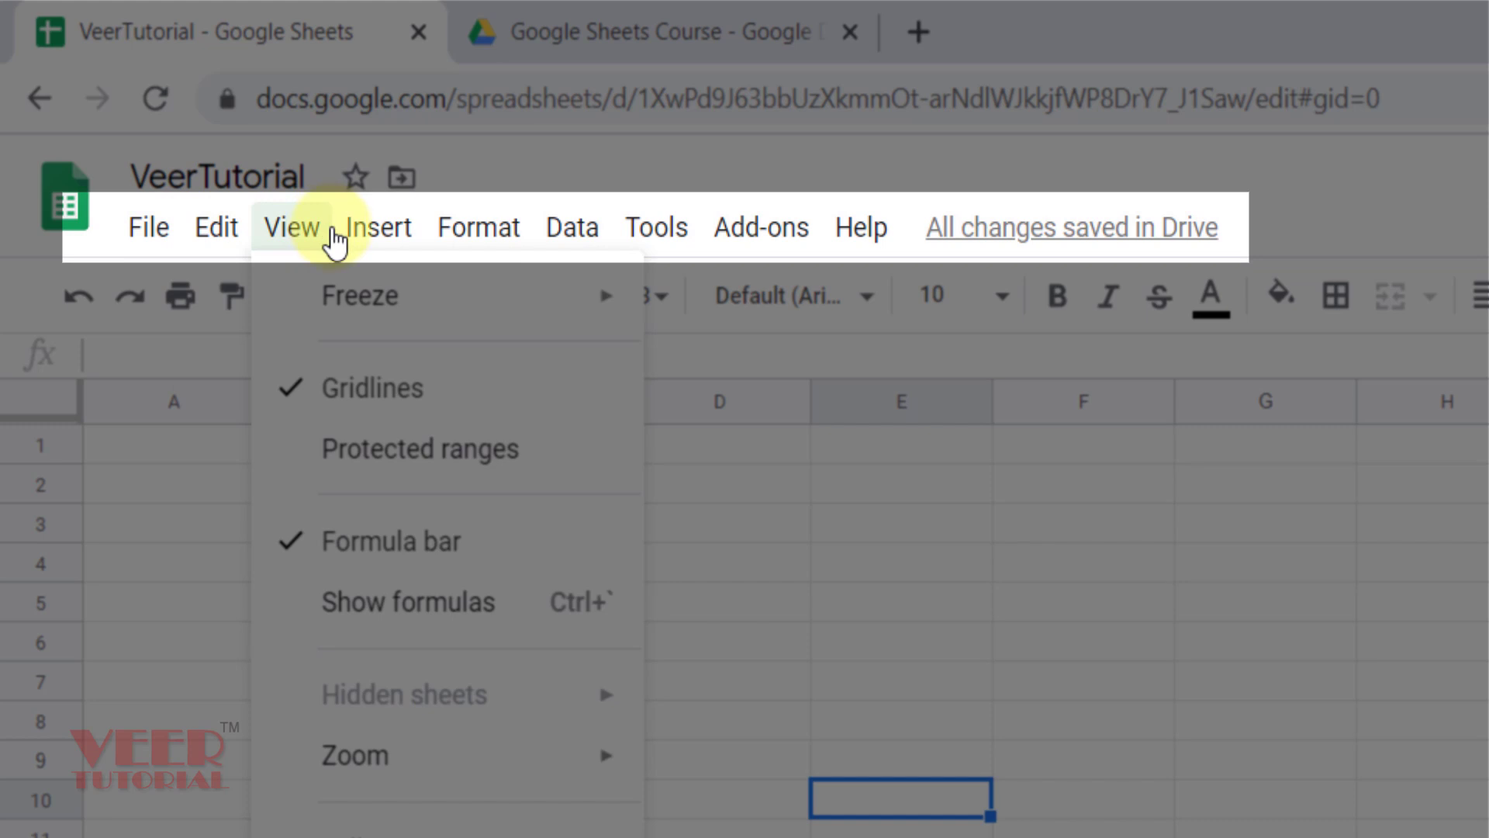
mouse_move(567, 234)
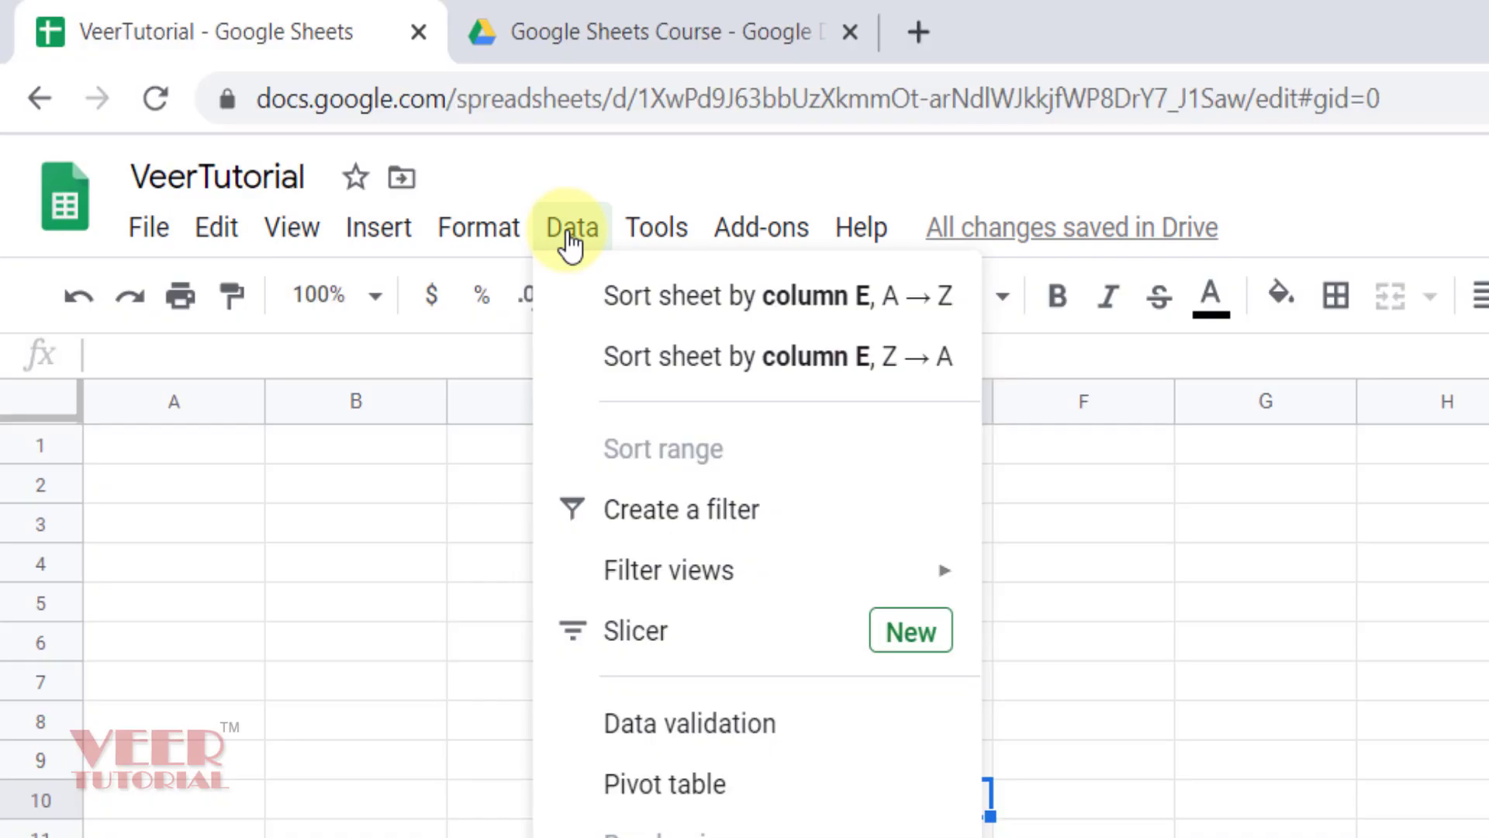
left_click(571, 236)
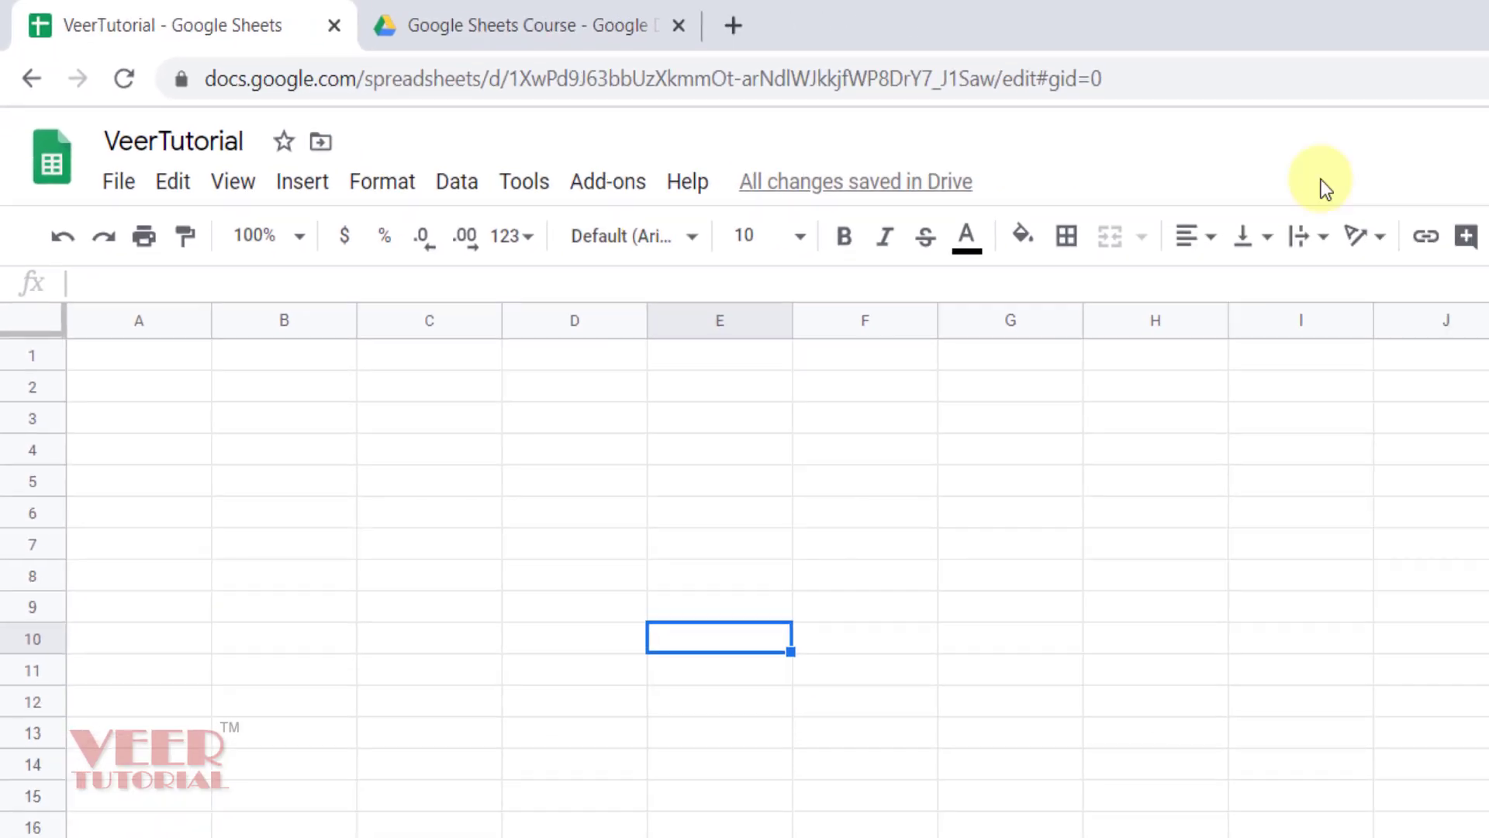
left_click(1457, 105)
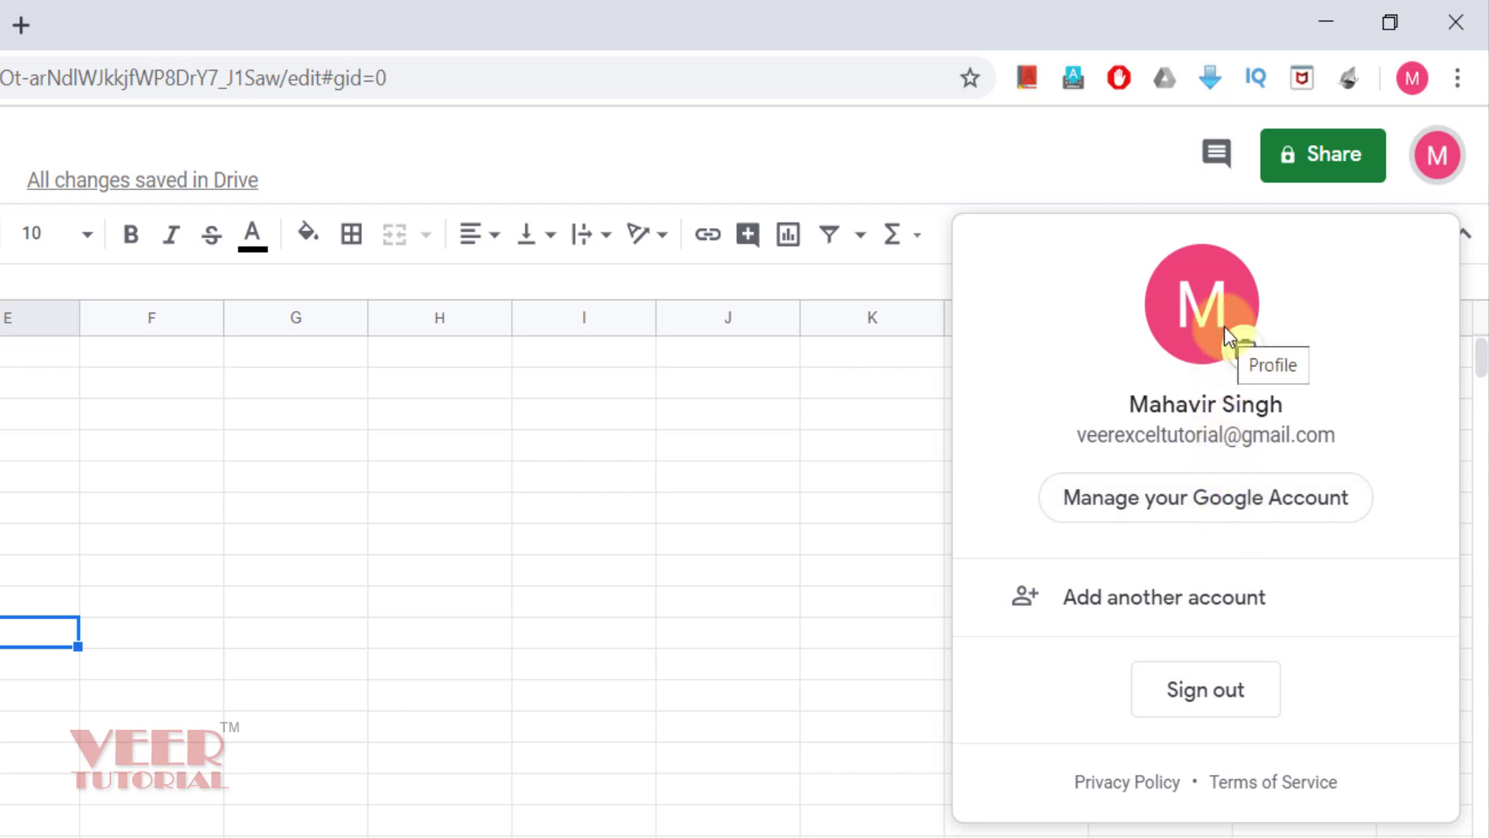
left_click(710, 486)
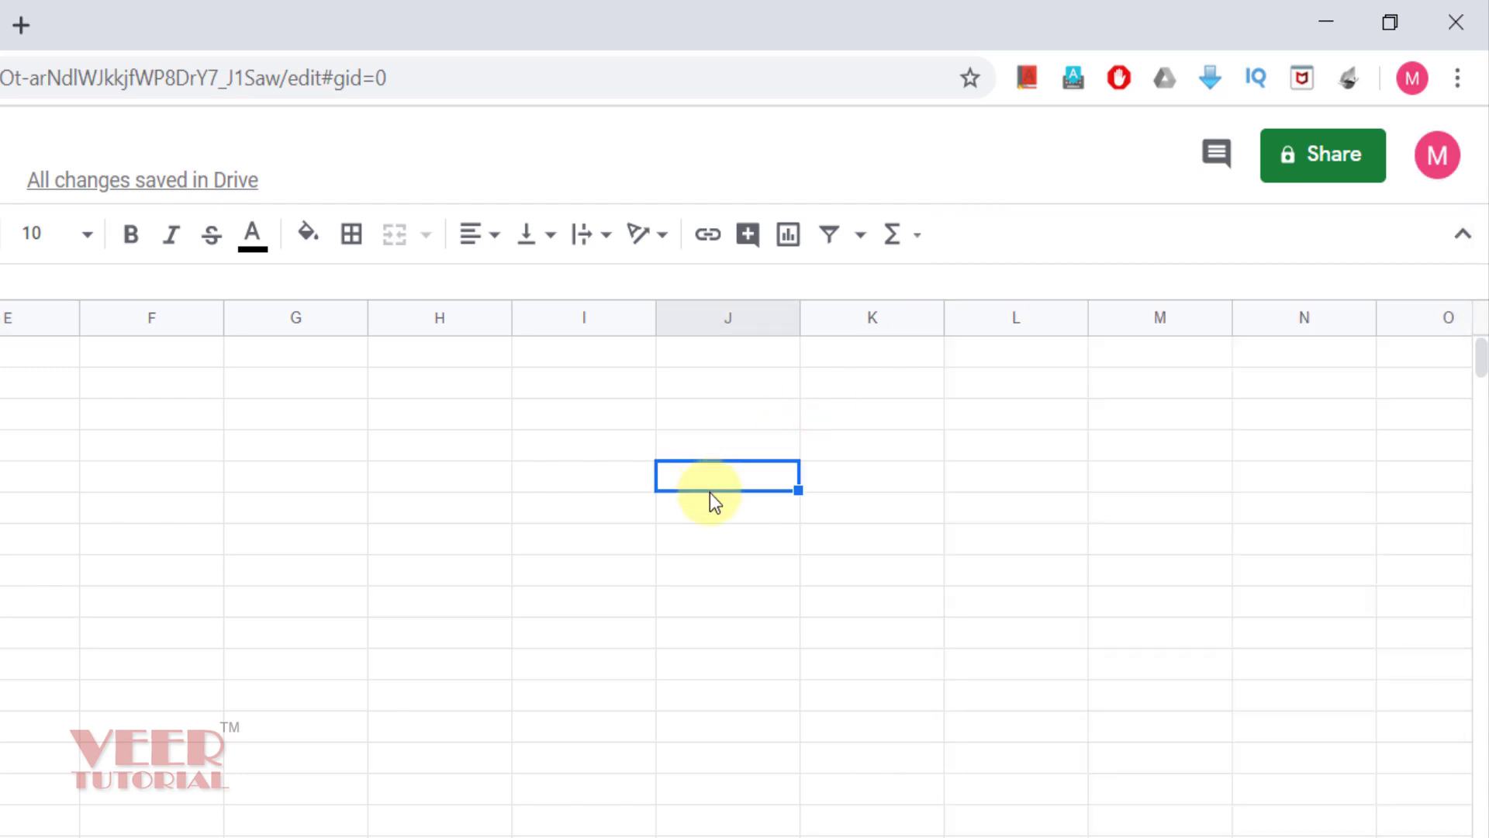
- Show VeerTutorial's Share dialog and review permission levels, keeping Can edit for invited people
left_click(1351, 168)
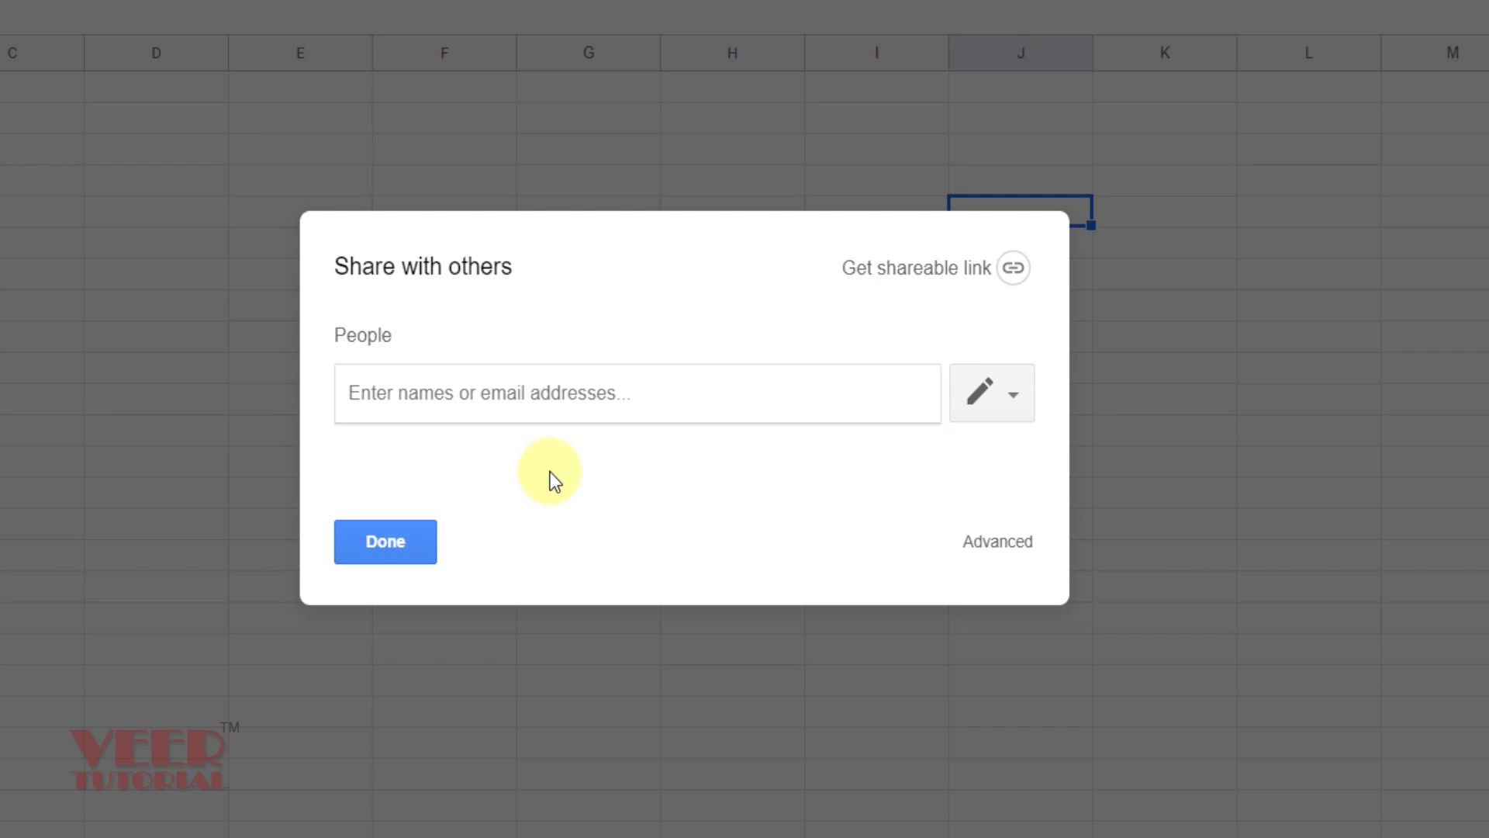
left_click(1026, 398)
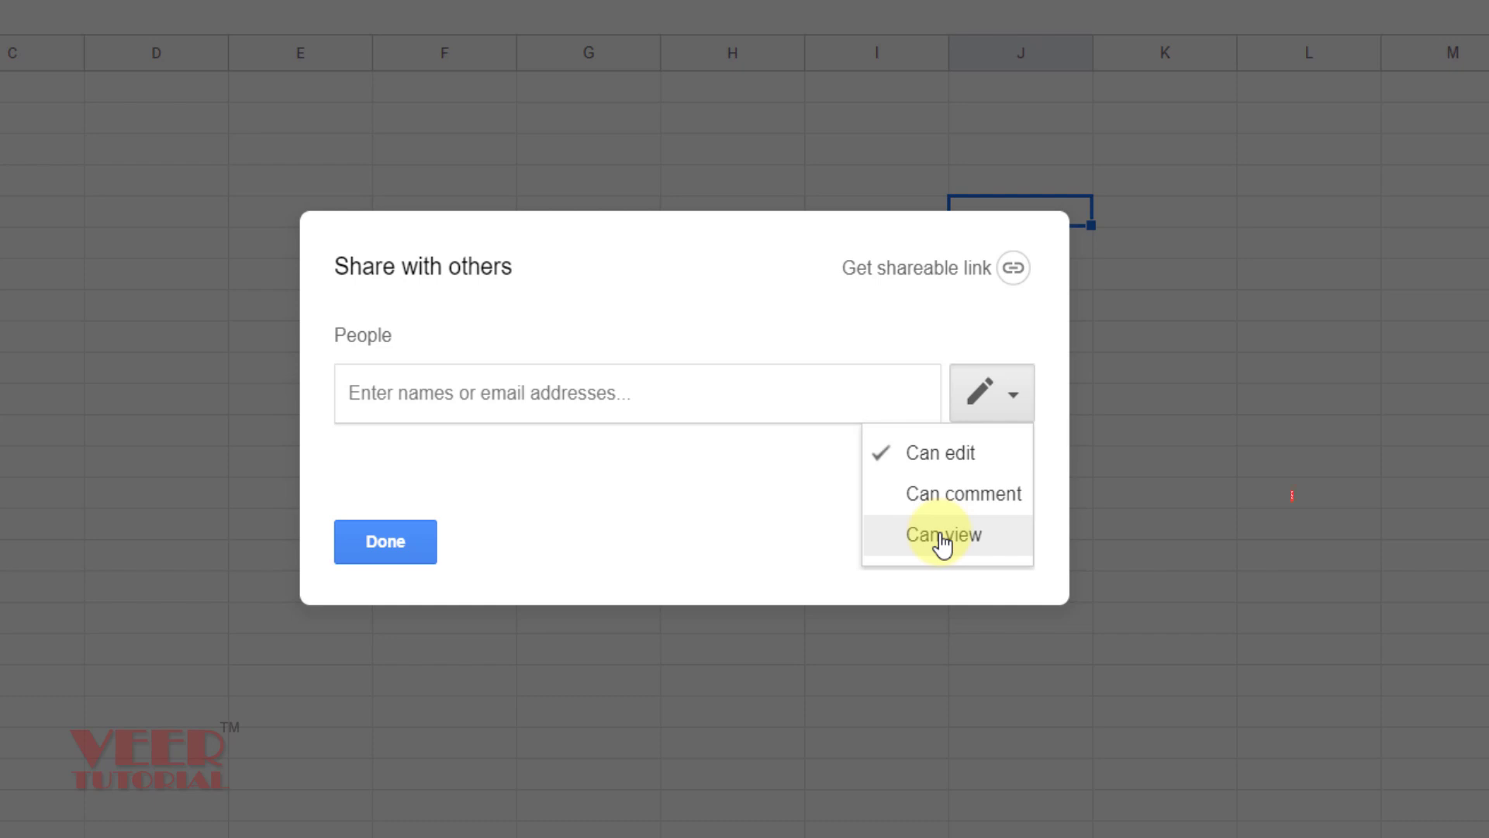
left_click(669, 519)
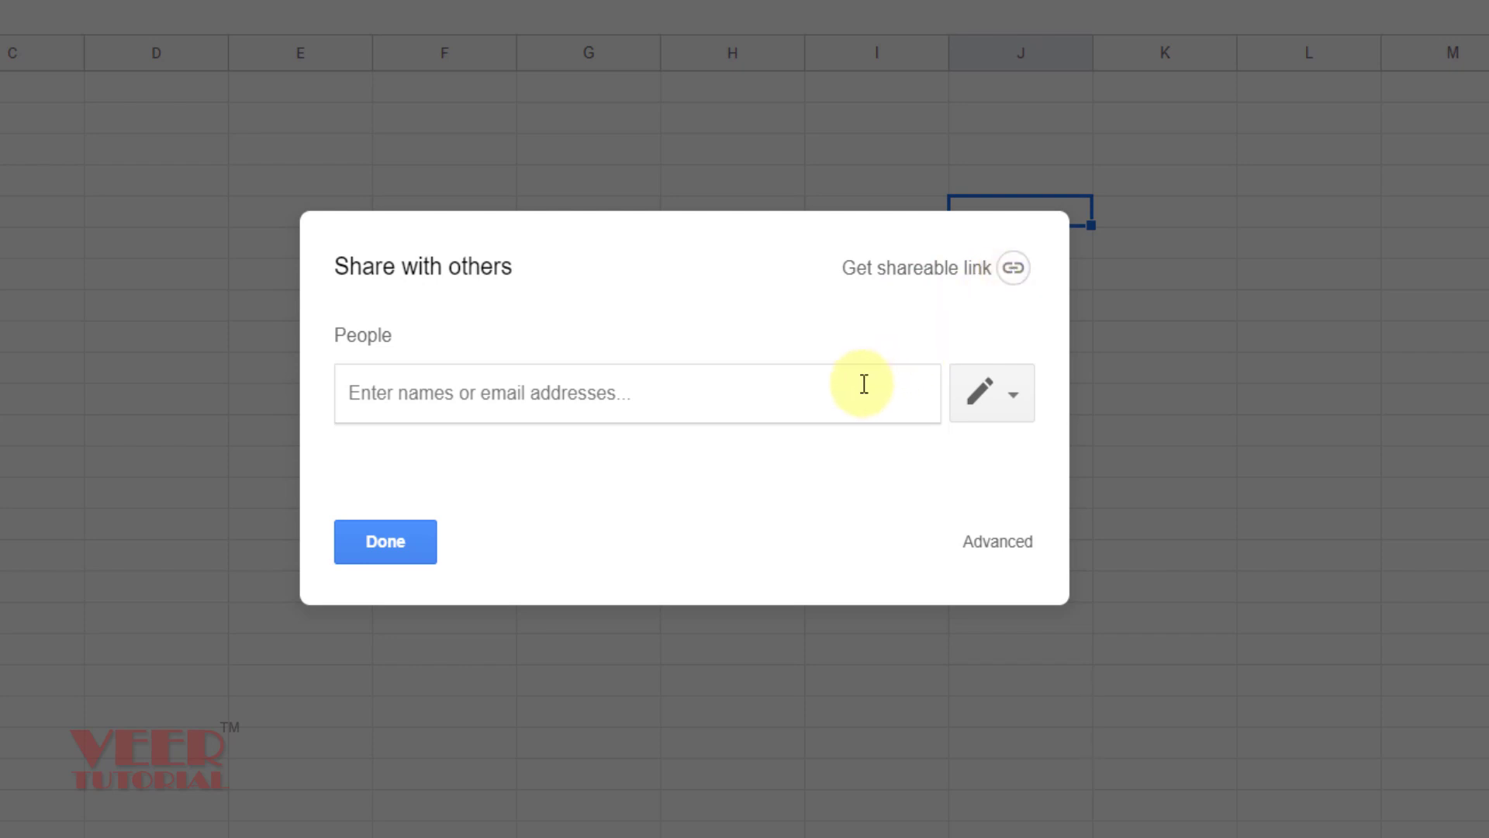
- Get a shareable link with access set to 'Anyone with the link can view'
left_click(1013, 273)
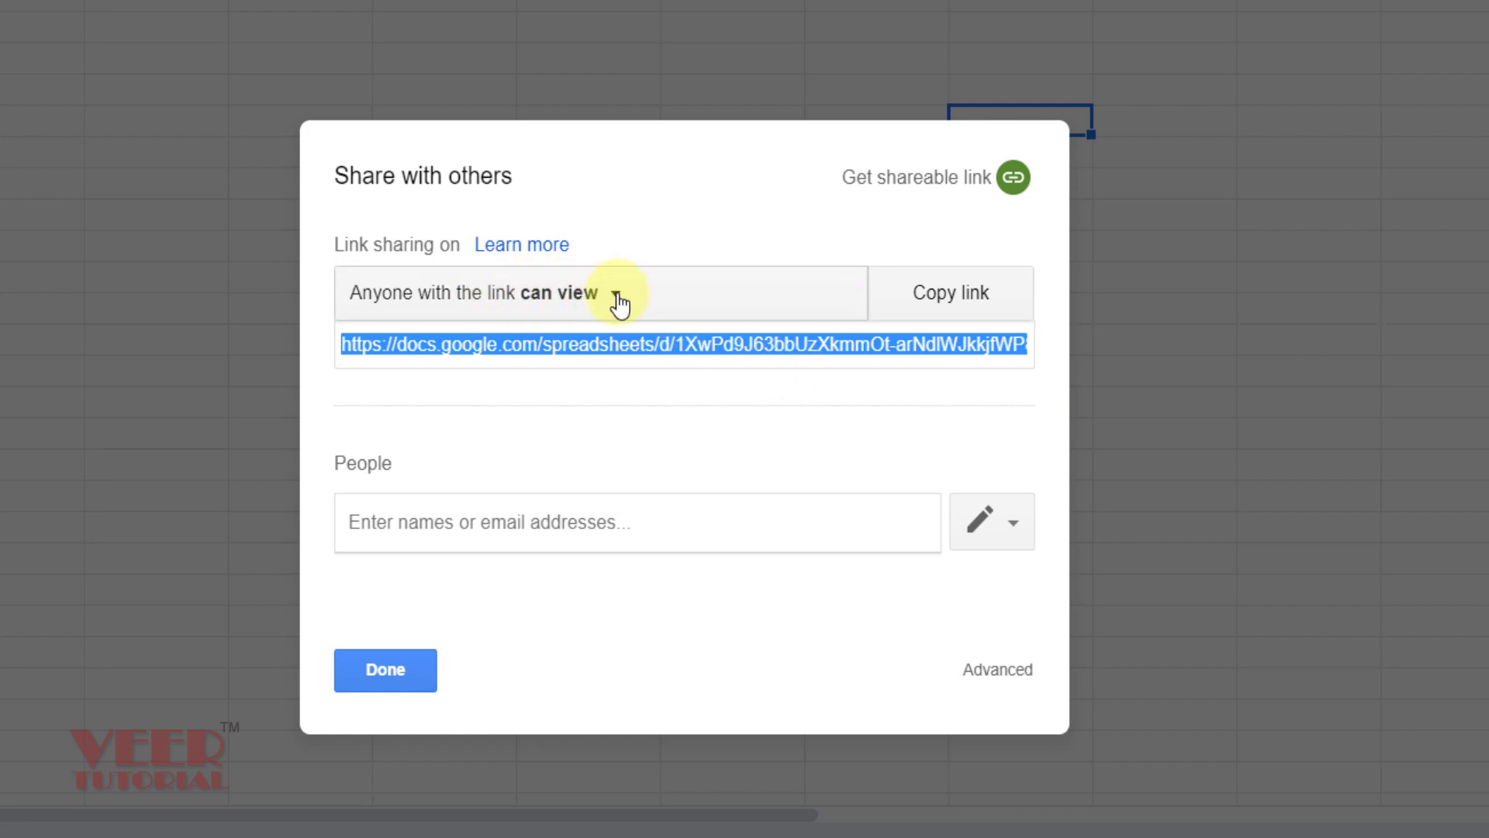
left_click(617, 301)
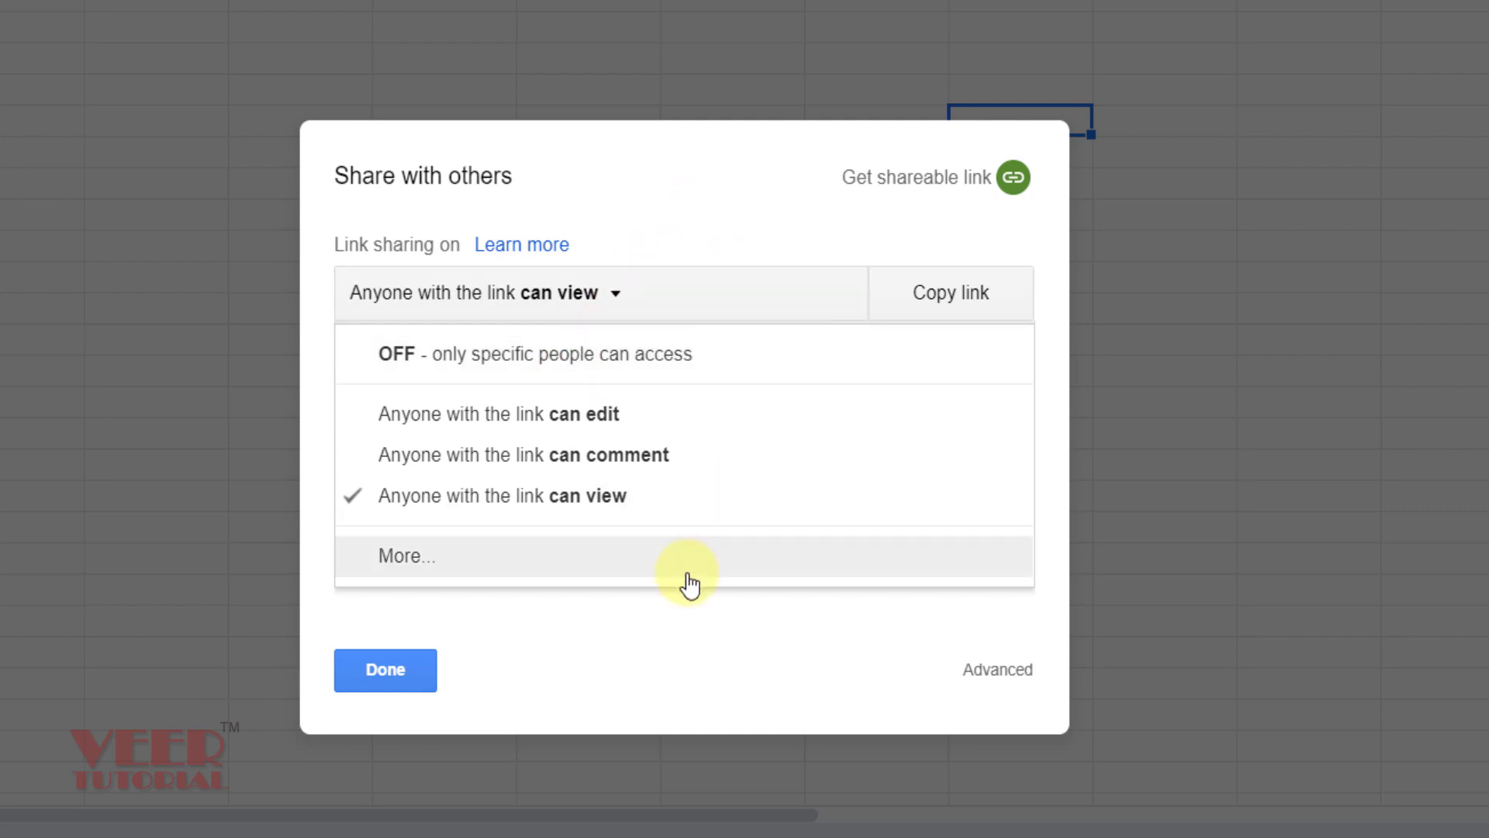
left_click(639, 656)
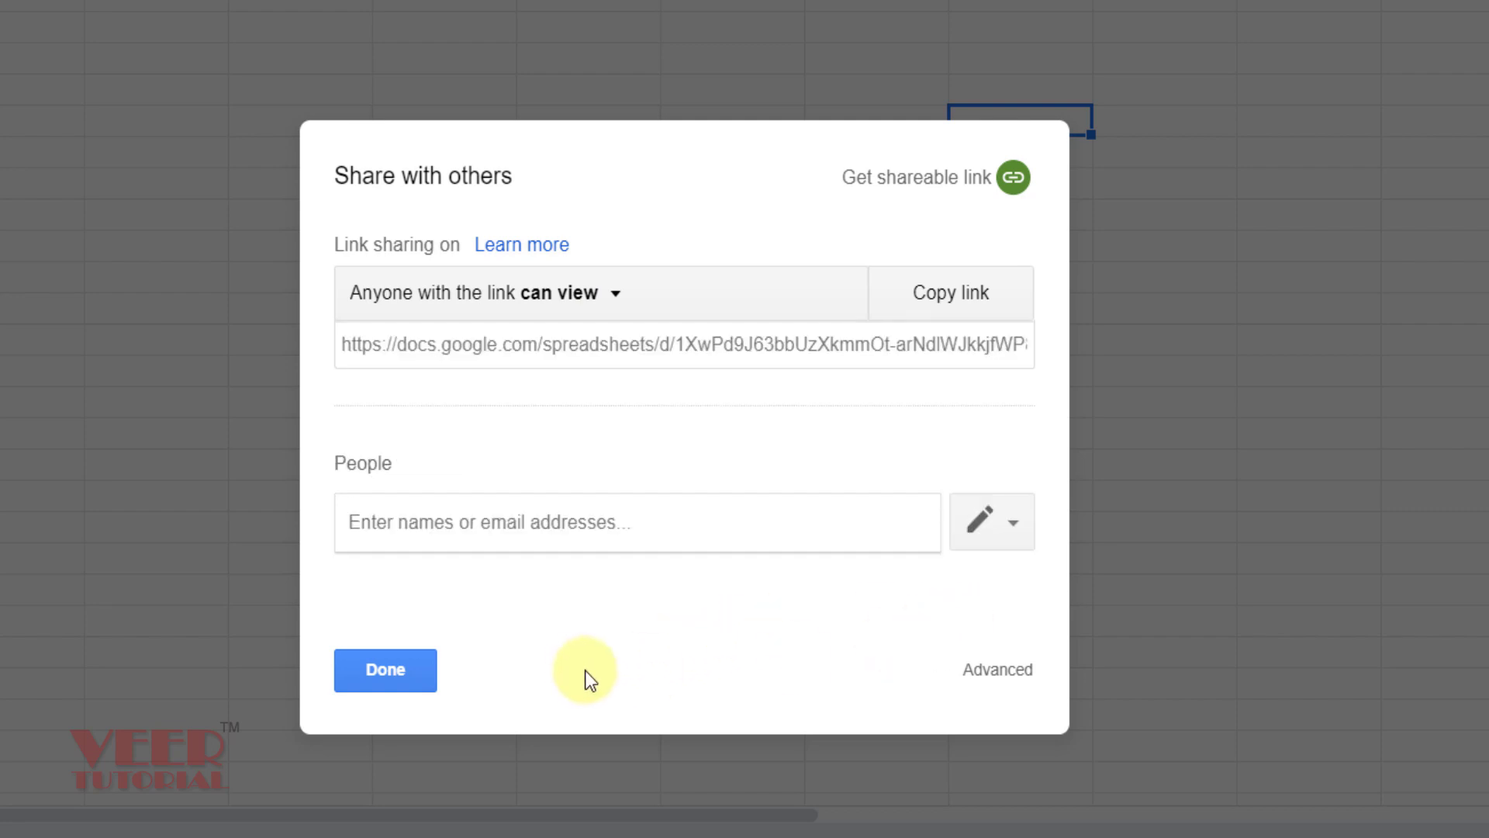
- Dismiss the Share dialog and select cell E5 on the empty sheet
key("Escape")
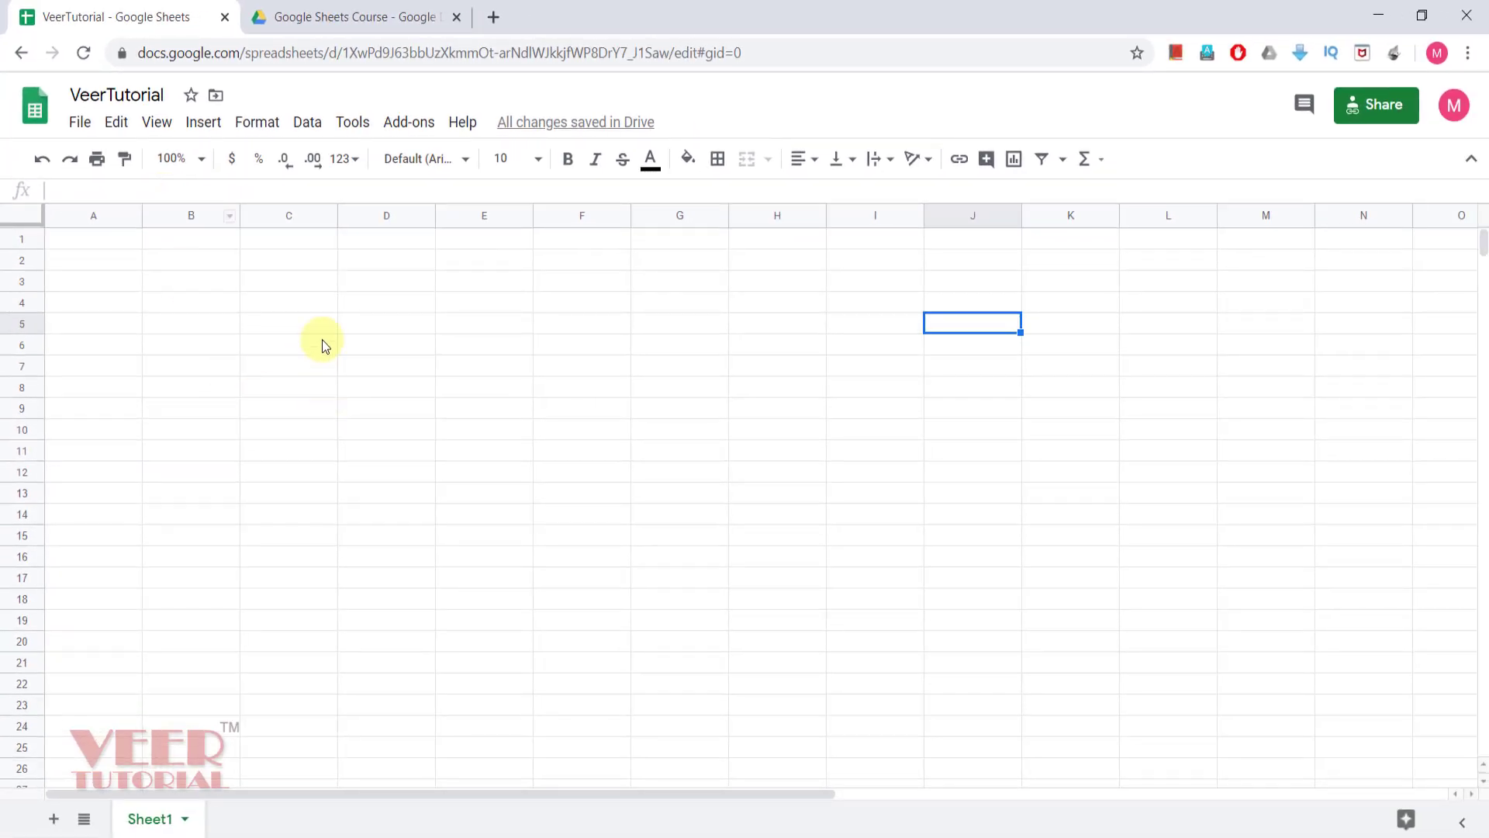
left_click(473, 325)
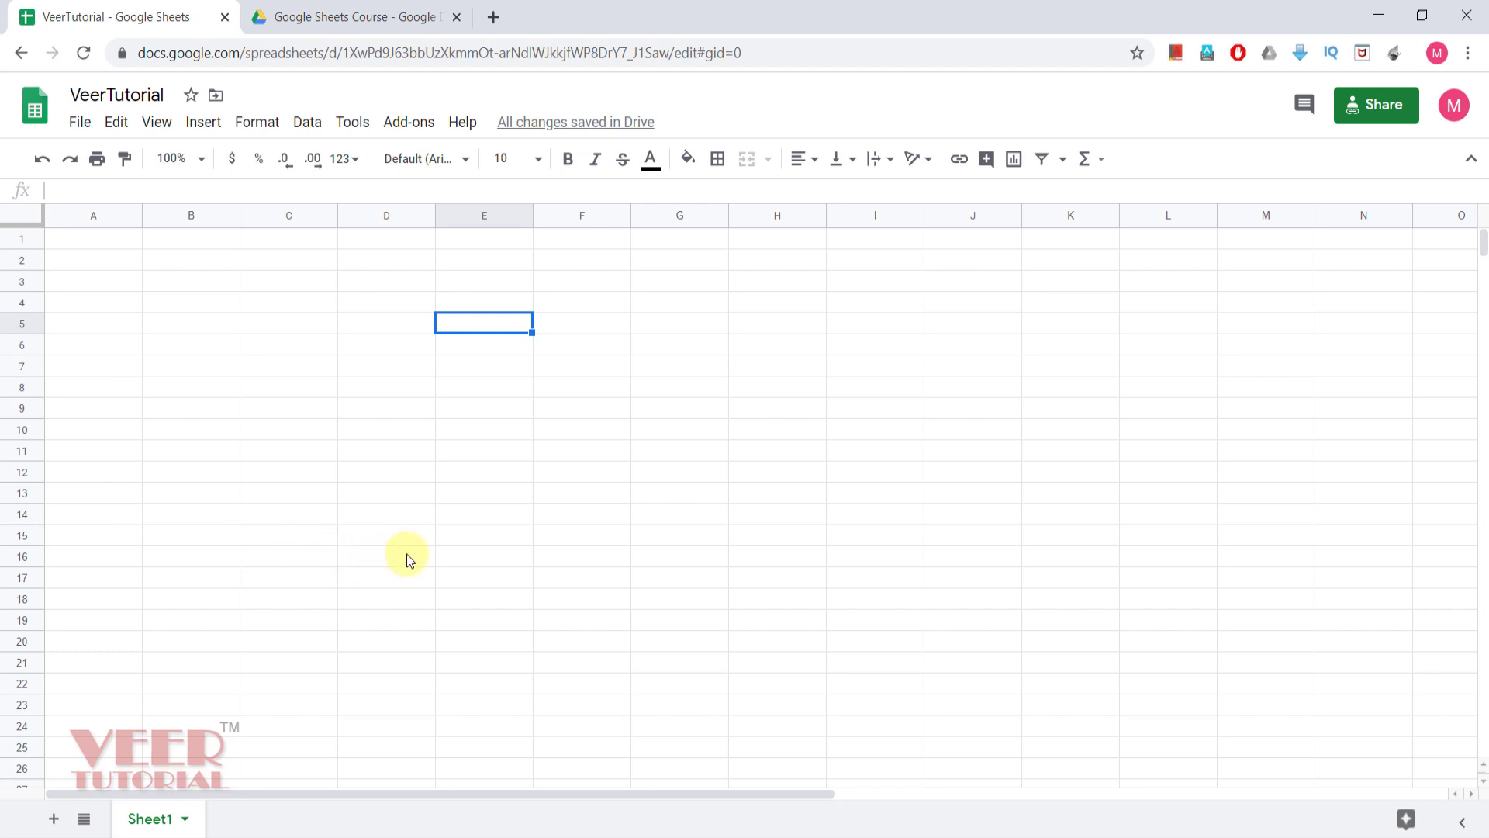
left_click(280, 333)
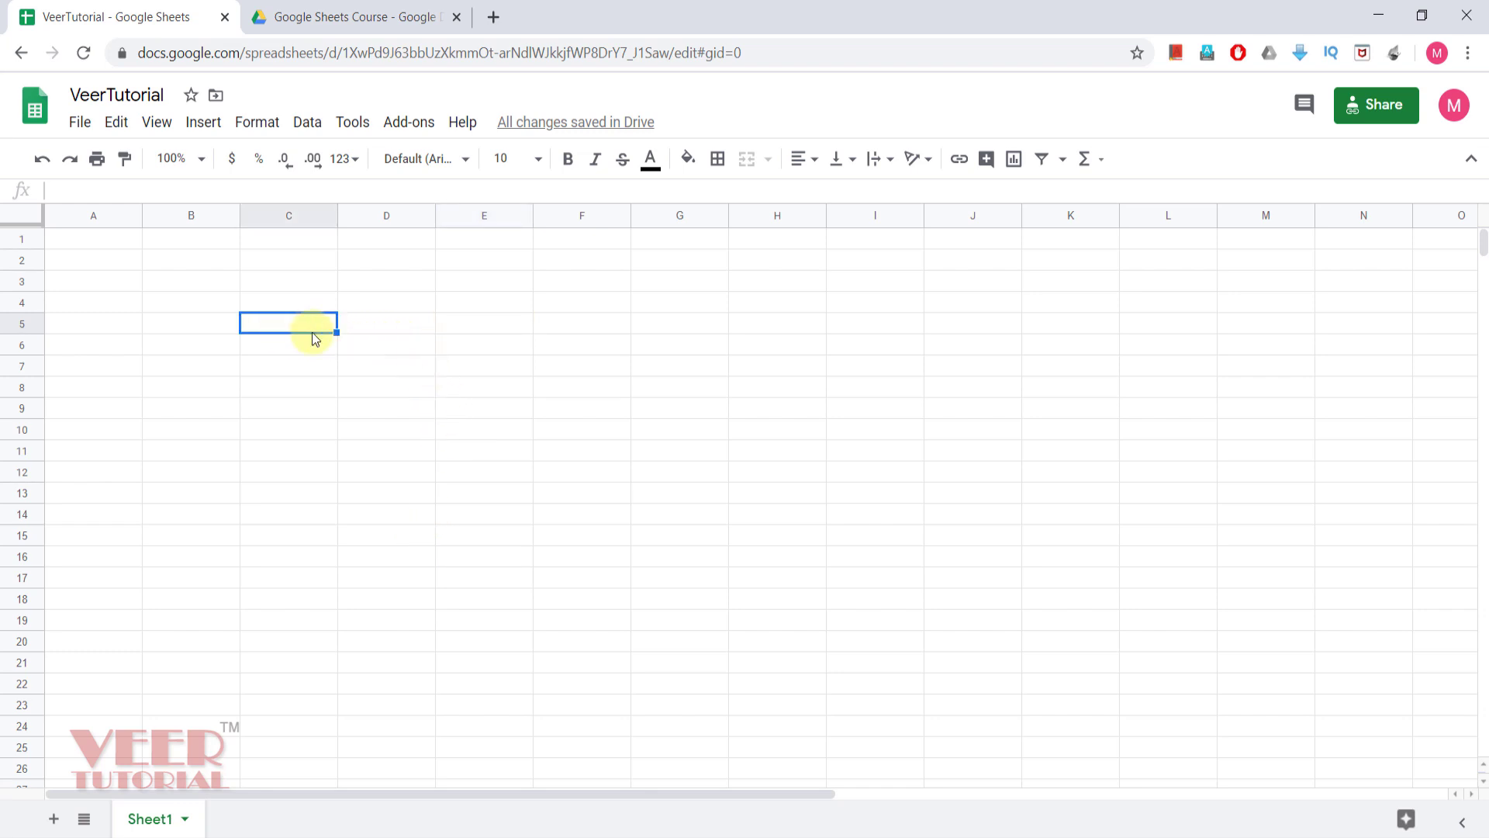